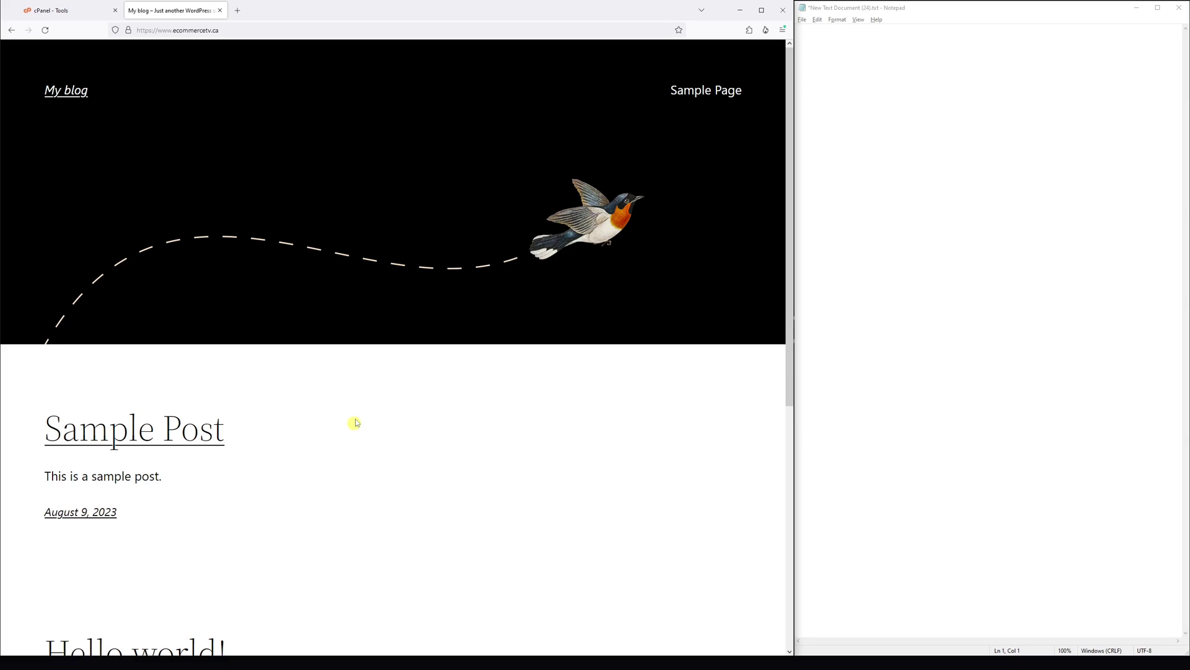
Open File Manager in a new tab and list public_html down to wp-config.php
{"action": "left_click", "coordinate": [69, 13]}
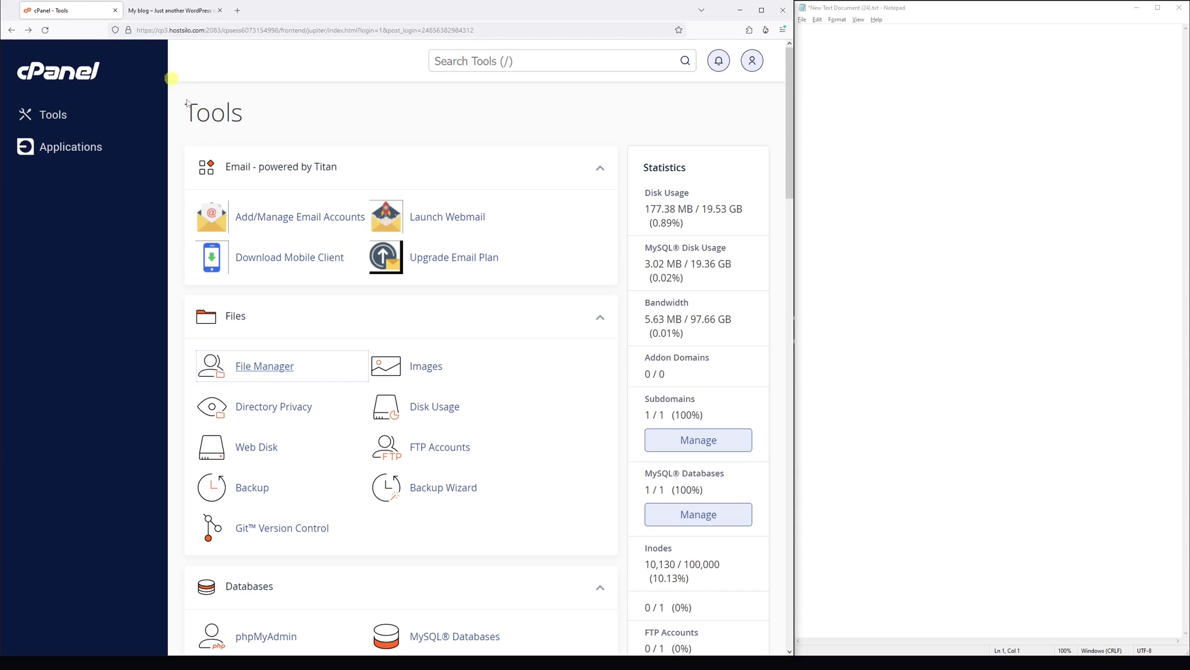
{"action": "right_click", "coordinate": [255, 368]}
{"action": "left_click", "coordinate": [286, 378]}
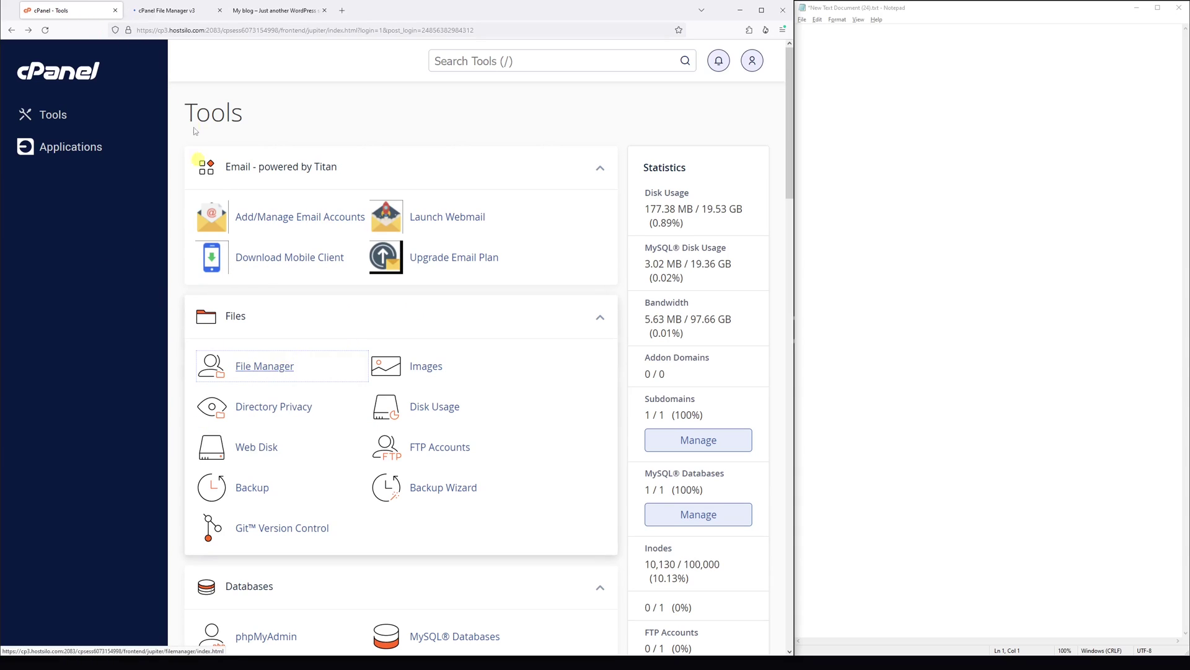
{"action": "left_click", "coordinate": [186, 11]}
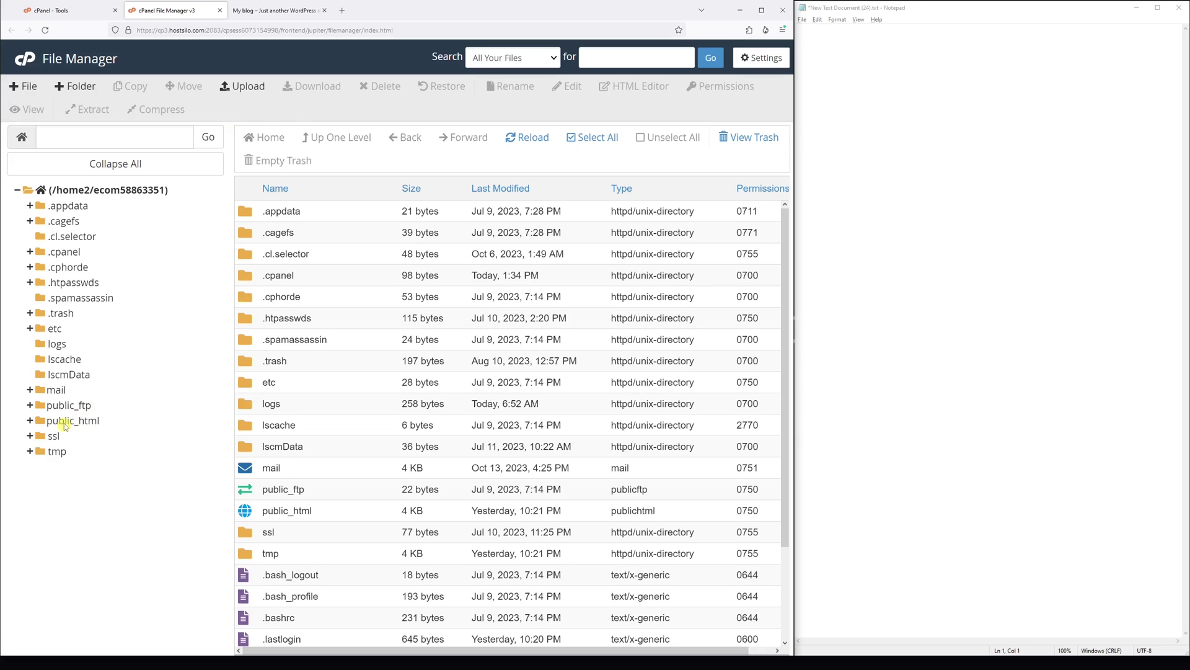
{"action": "left_click", "coordinate": [65, 423]}
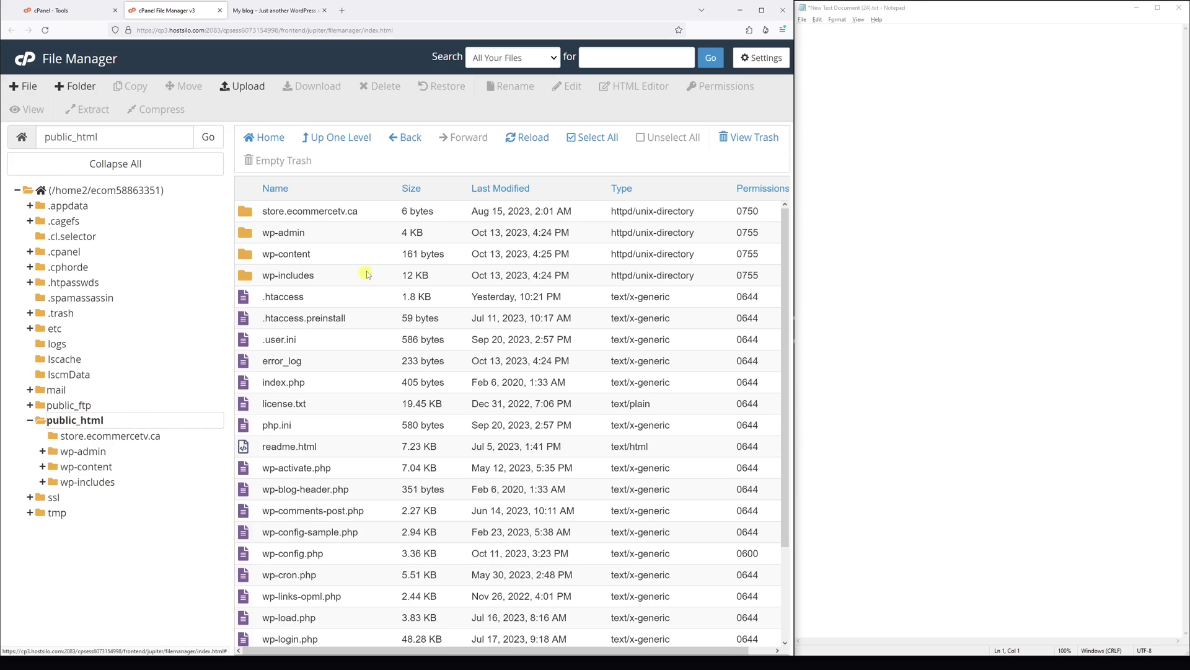
{"action": "scroll", "coordinate": [366, 274], "scroll_direction": "down", "scroll_amount": 2}
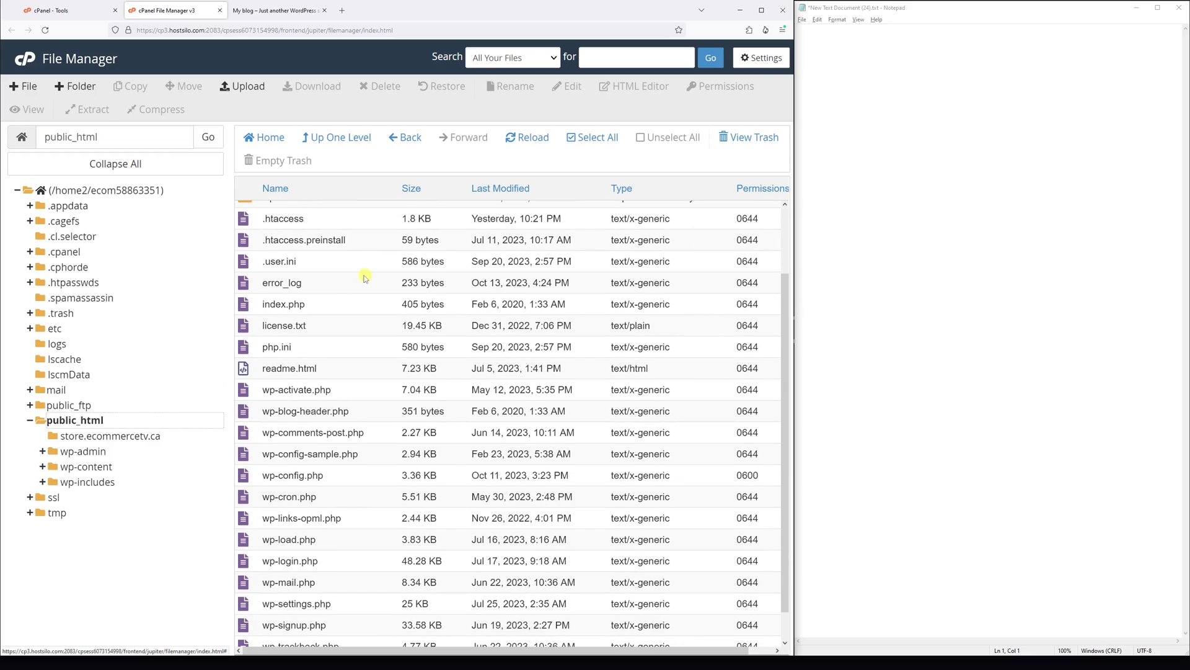
{"action": "right_click", "coordinate": [339, 477]}
View wp-config.php in its own window docked on the right half of the screen
{"action": "left_click", "coordinate": [362, 488]}
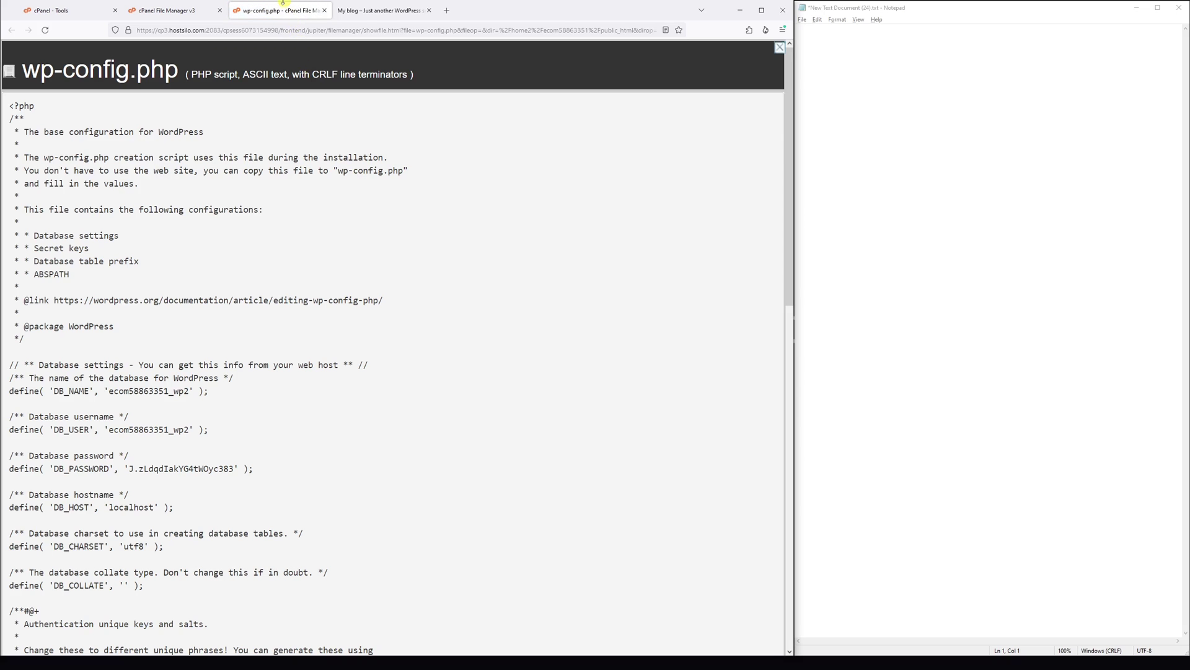
{"action": "left_click_drag", "start_coordinate": [279, 3], "coordinate": [881, 76]}
{"action": "key", "text": "super+Right"}
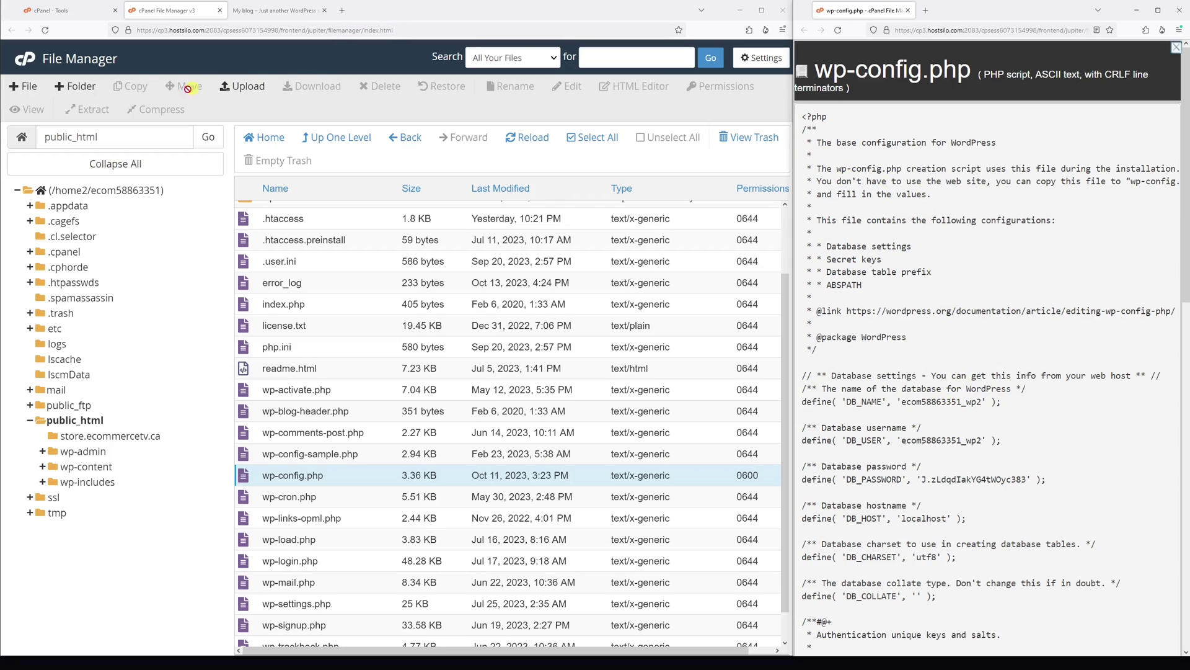
Open MySQL Databases from the cPanel Tools page in a new tab
{"action": "left_click", "coordinate": [88, 18]}
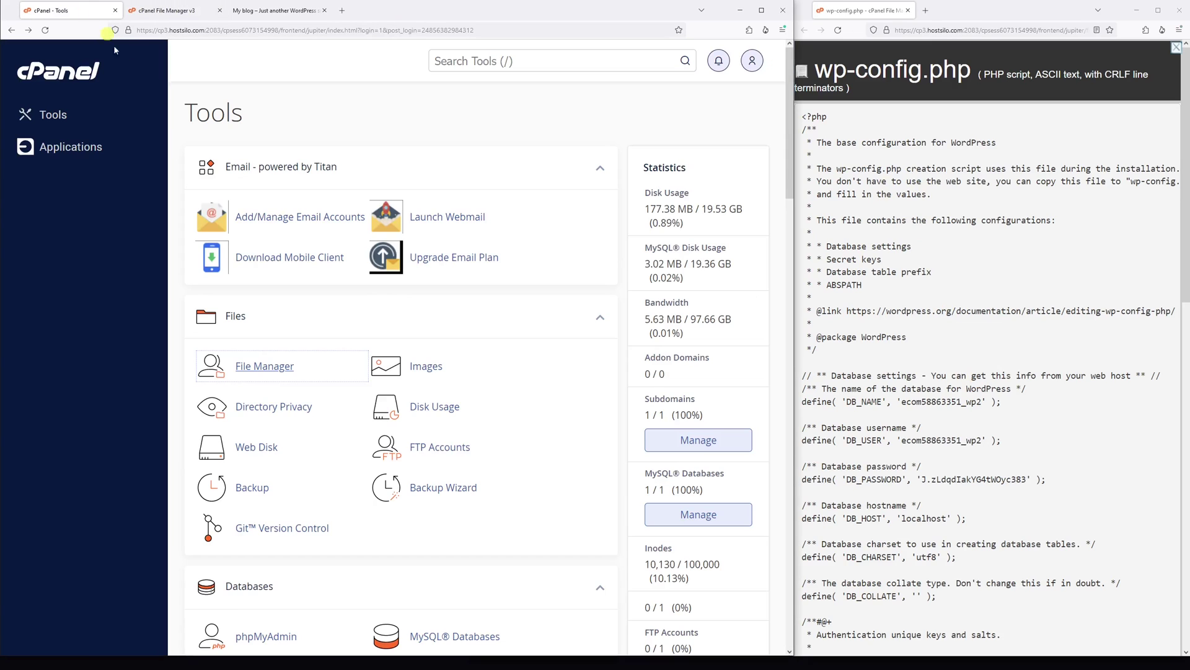
{"action": "scroll", "coordinate": [504, 239], "scroll_direction": "down", "scroll_amount": 3}
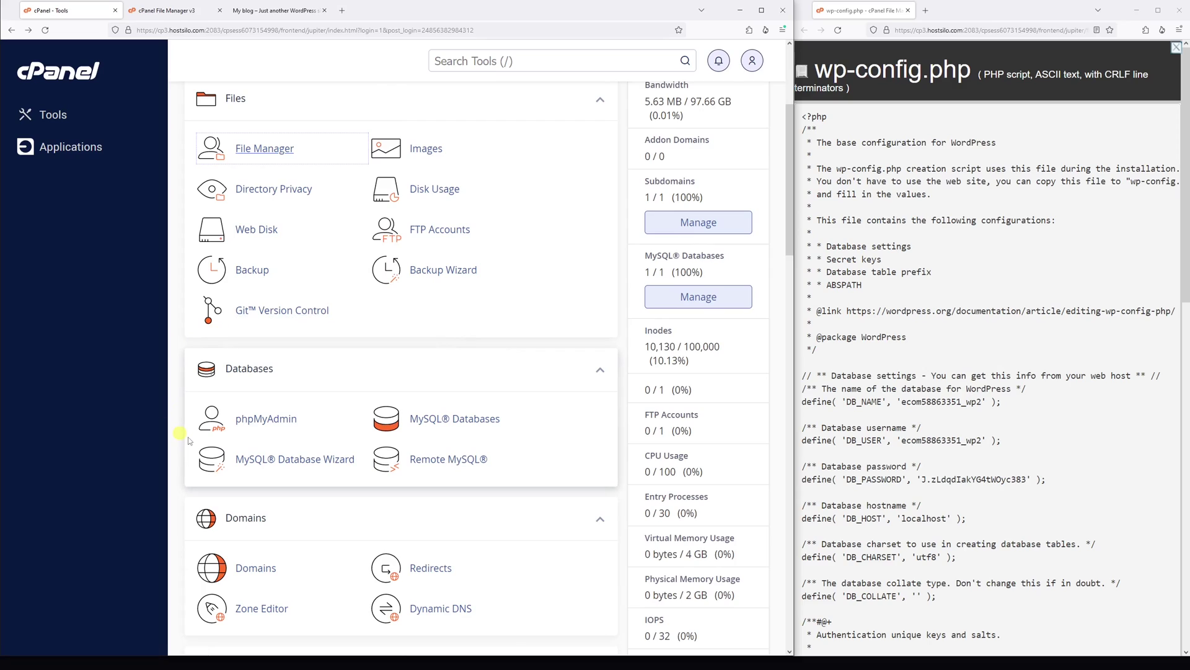
{"action": "right_click", "coordinate": [418, 422]}
{"action": "left_click", "coordinate": [453, 429]}
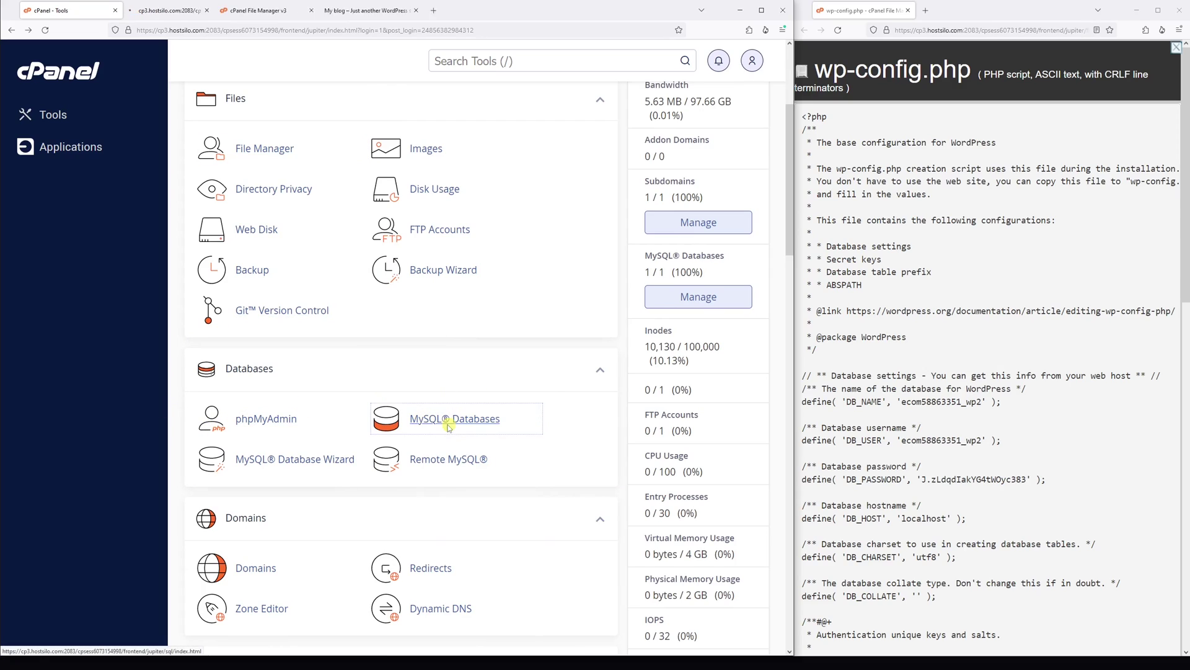
{"action": "key", "text": "ctrl+Tab"}
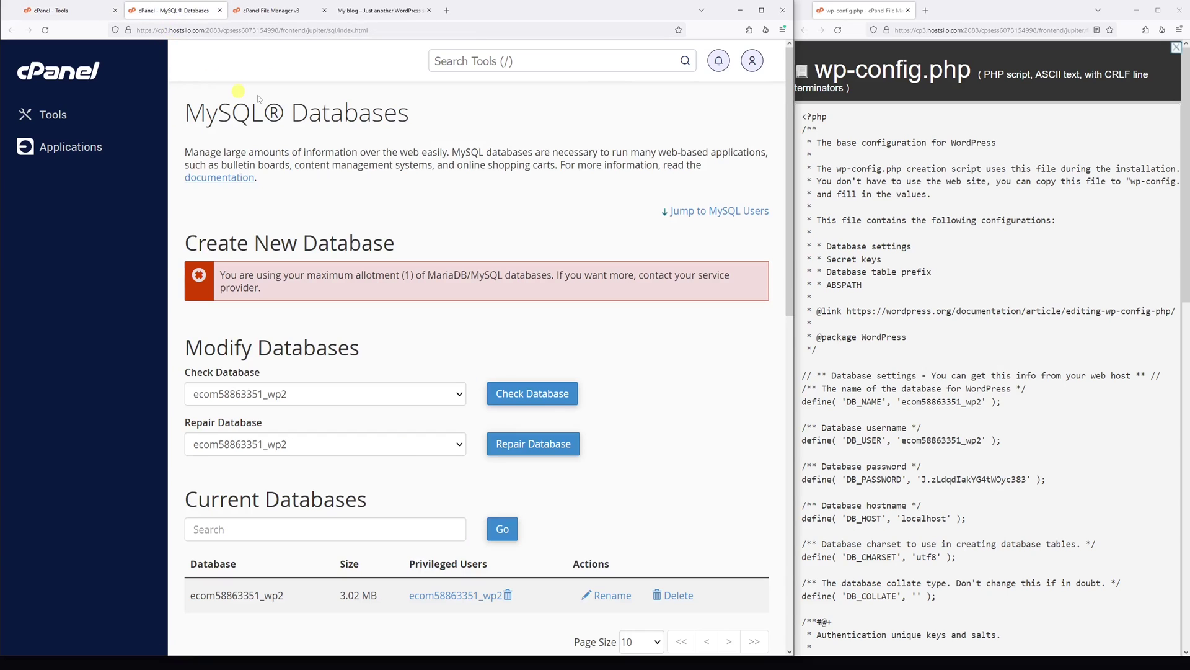
{"action": "scroll", "coordinate": [517, 318], "scroll_direction": "down", "scroll_amount": 3}
{"action": "scroll", "coordinate": [536, 325], "scroll_direction": "down", "scroll_amount": 3}
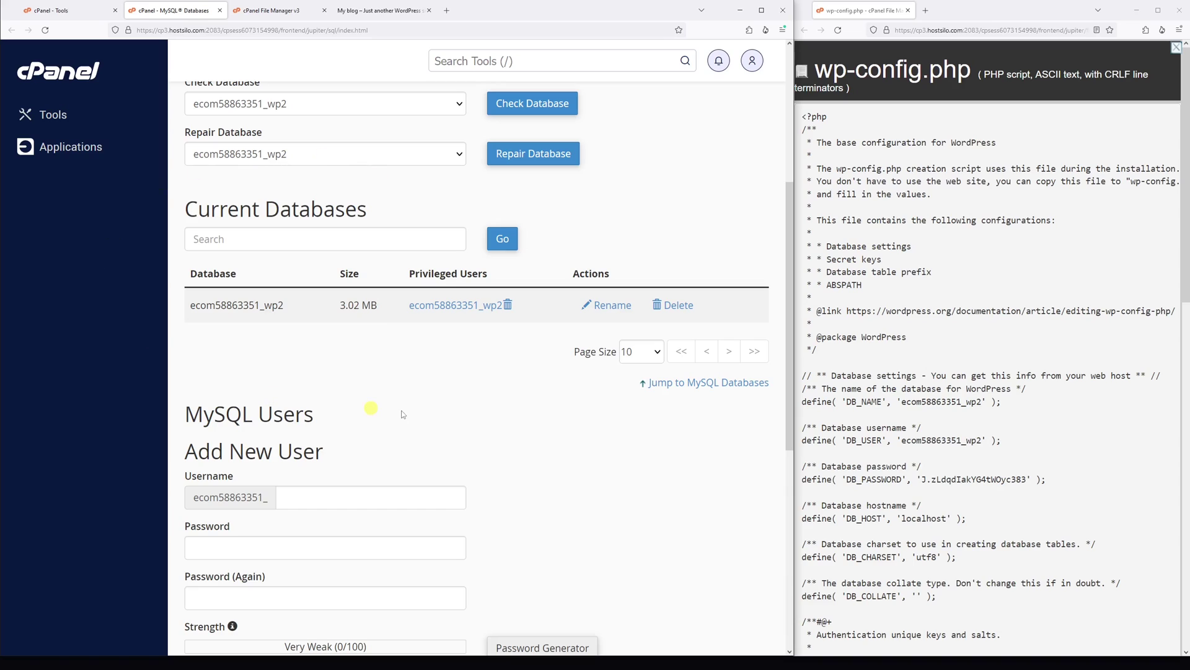
Compare the listed database name with DB_NAME in wp-config.php, then scroll to Current Users
{"action": "left_click_drag", "start_coordinate": [284, 305], "coordinate": [189, 305]}
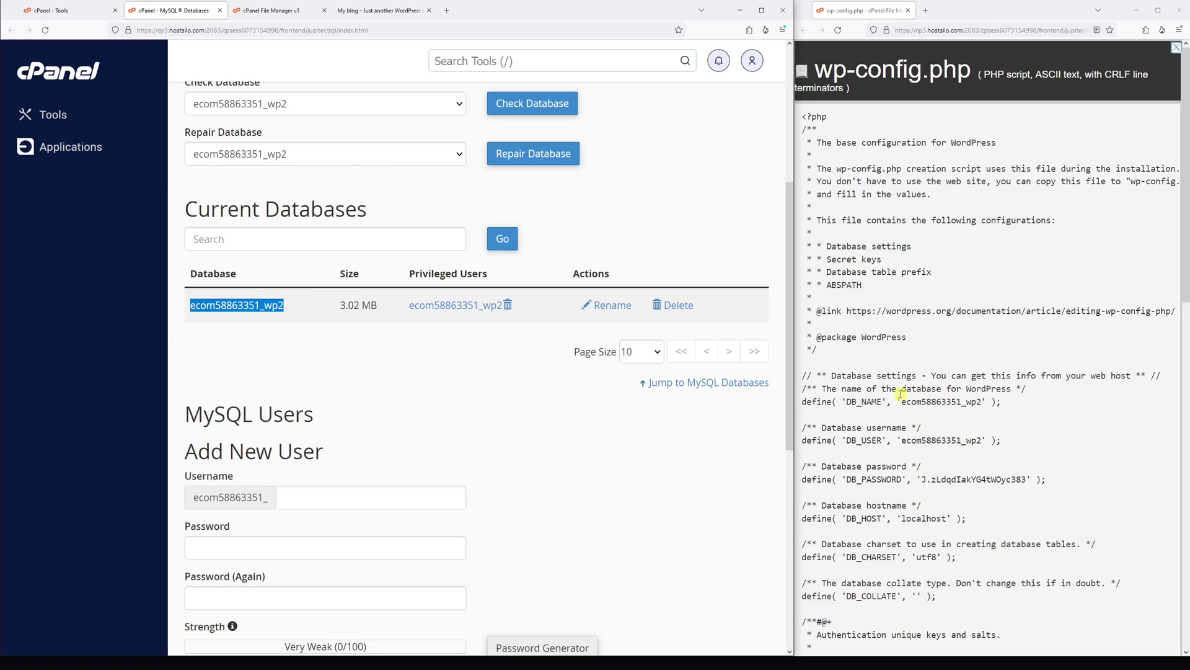
{"action": "left_click_drag", "start_coordinate": [901, 401], "coordinate": [986, 401]}
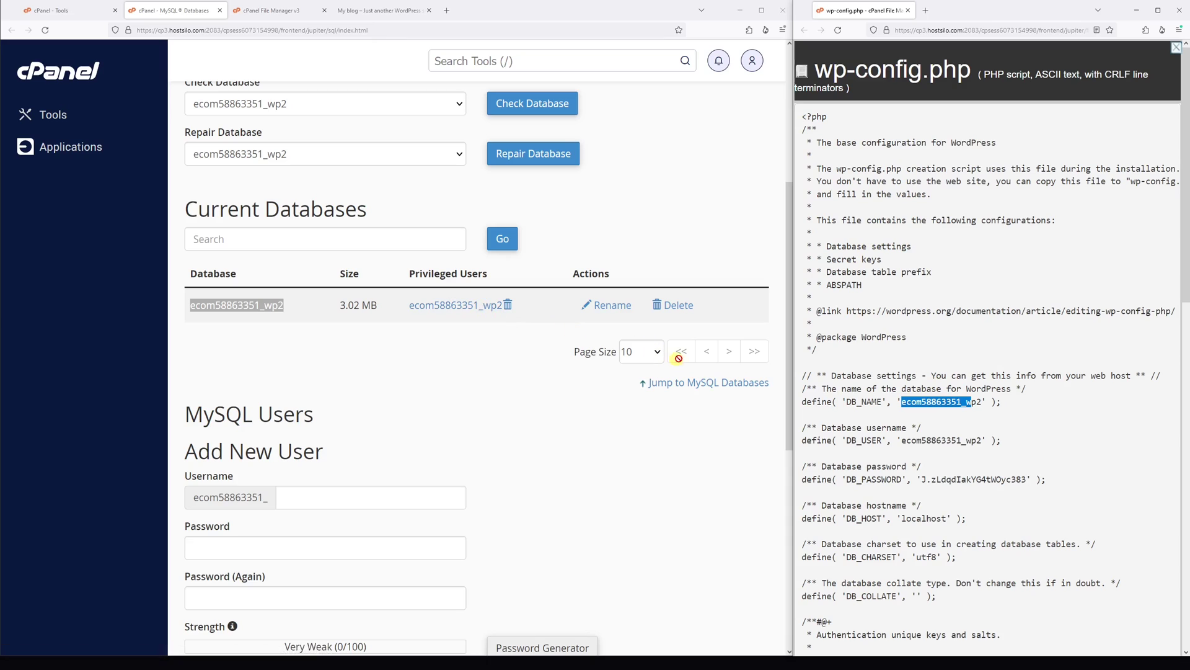
{"action": "left_click", "coordinate": [545, 343]}
{"action": "scroll", "coordinate": [536, 340], "scroll_direction": "up", "scroll_amount": 2}
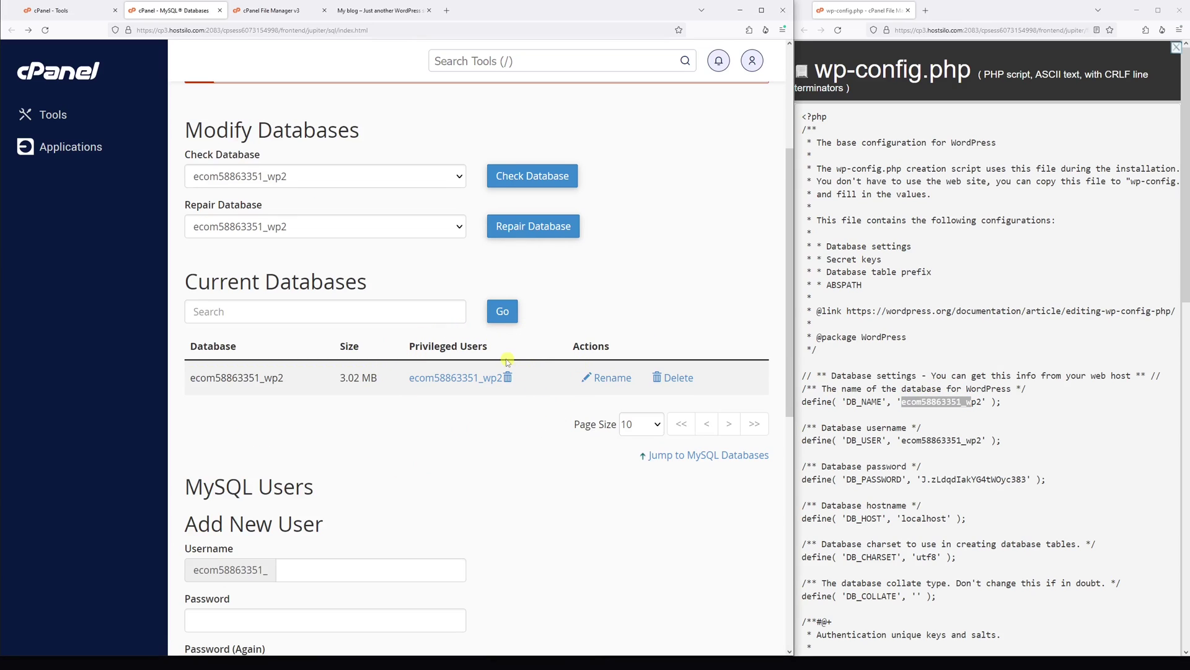
{"action": "scroll", "coordinate": [505, 354], "scroll_direction": "down", "scroll_amount": 8}
{"action": "scroll", "coordinate": [504, 339], "scroll_direction": "down", "scroll_amount": 5}
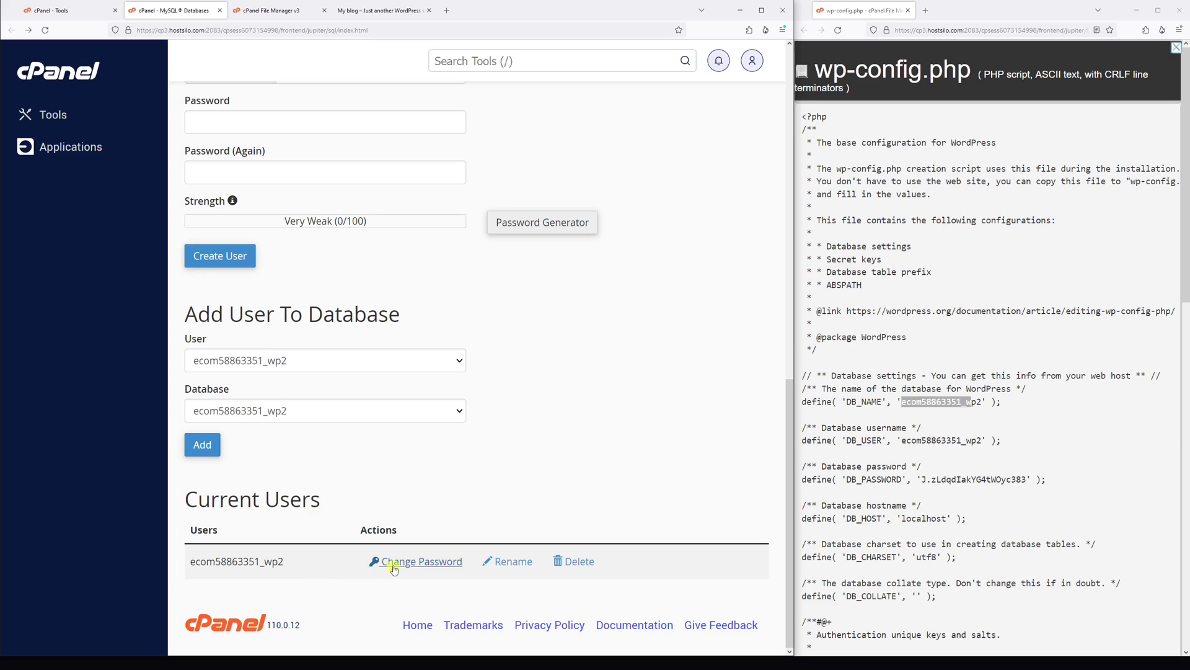
Generate a new random password for the database user and paste it into Notepad
{"action": "left_click", "coordinate": [416, 558]}
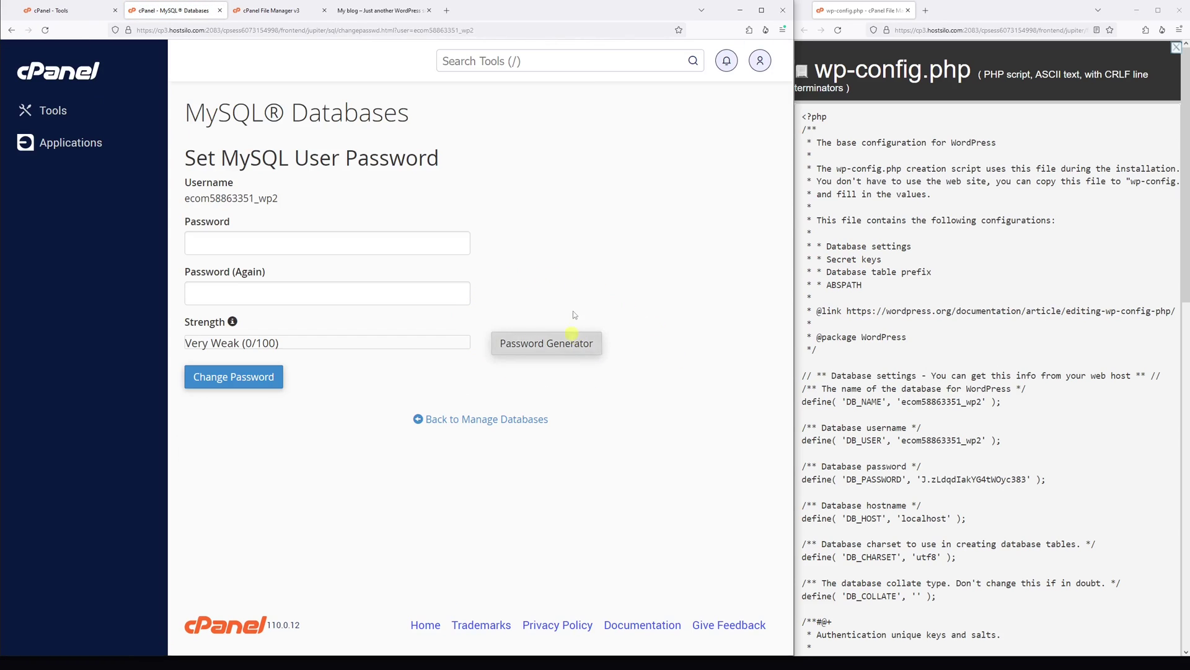
{"action": "left_click", "coordinate": [583, 343]}
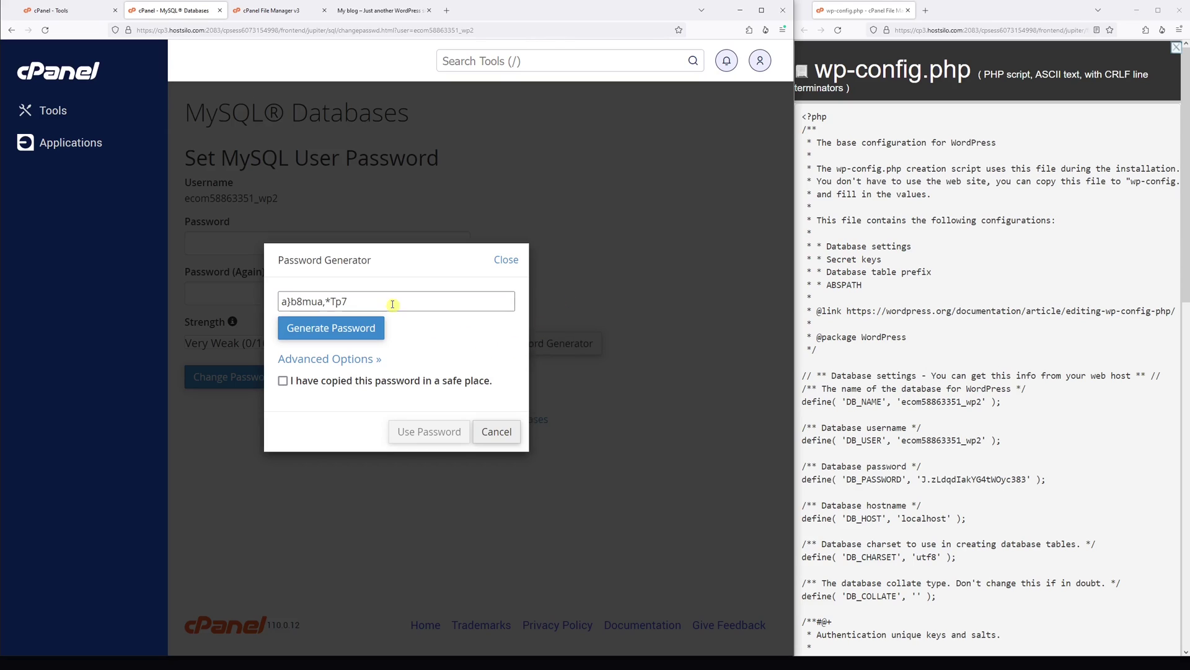
{"action": "left_click", "coordinate": [346, 330]}
{"action": "key", "text": "ctrl+c"}
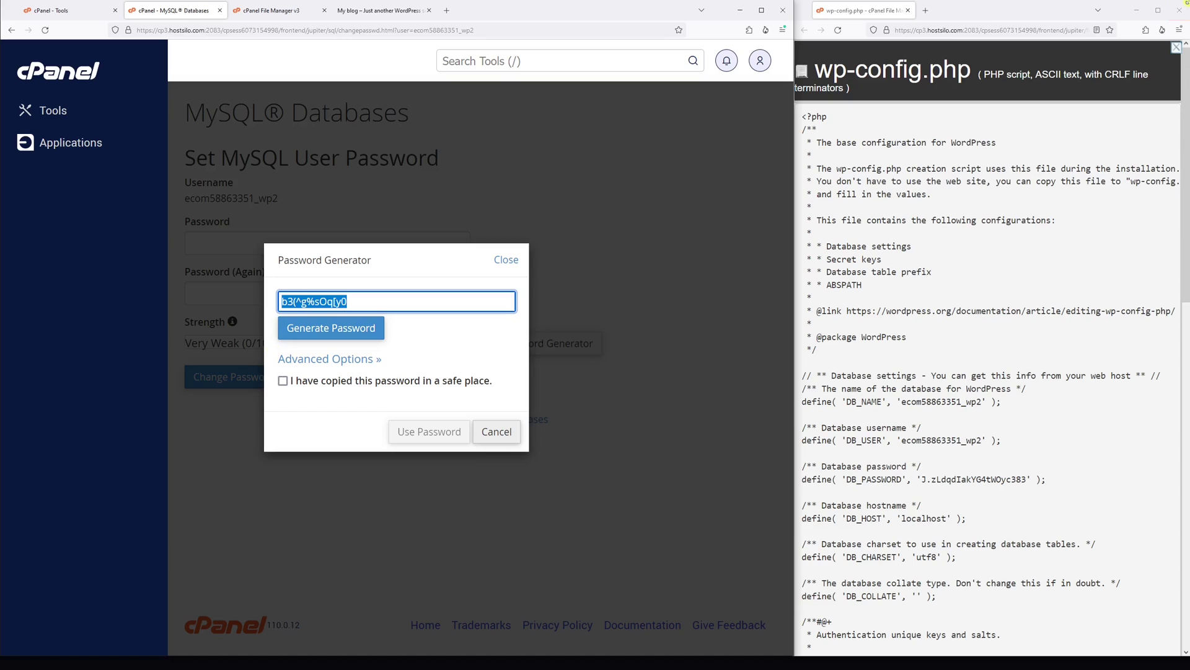
{"action": "left_click", "coordinate": [1138, 11]}
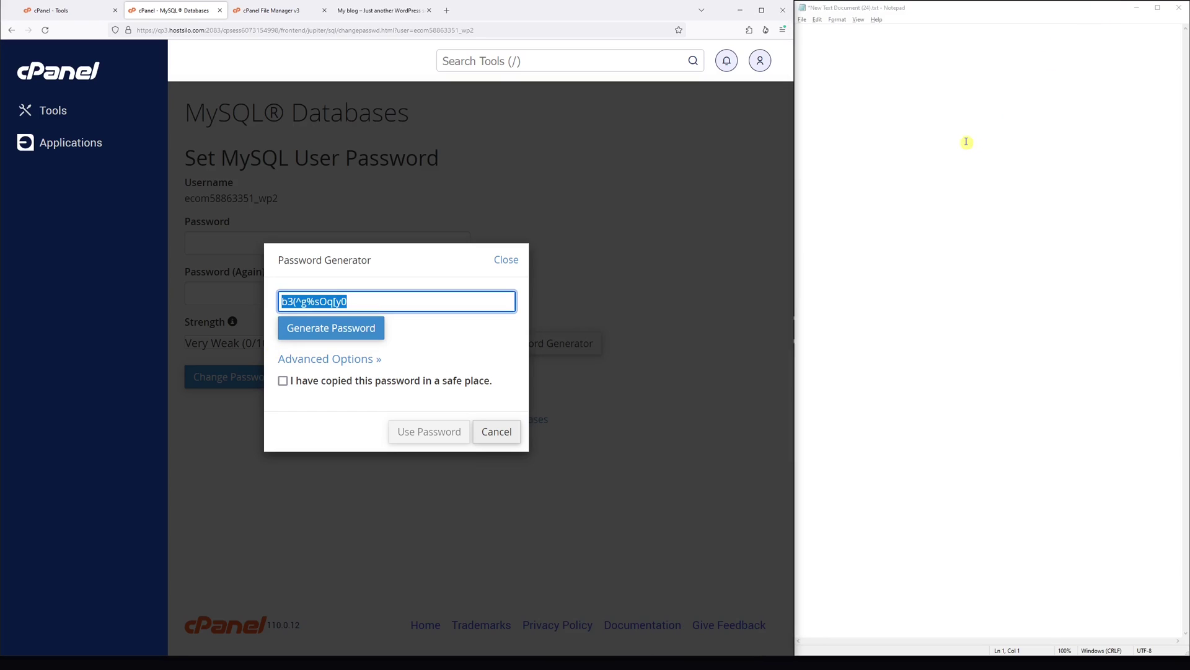
{"action": "key", "text": "ctrl+v"}
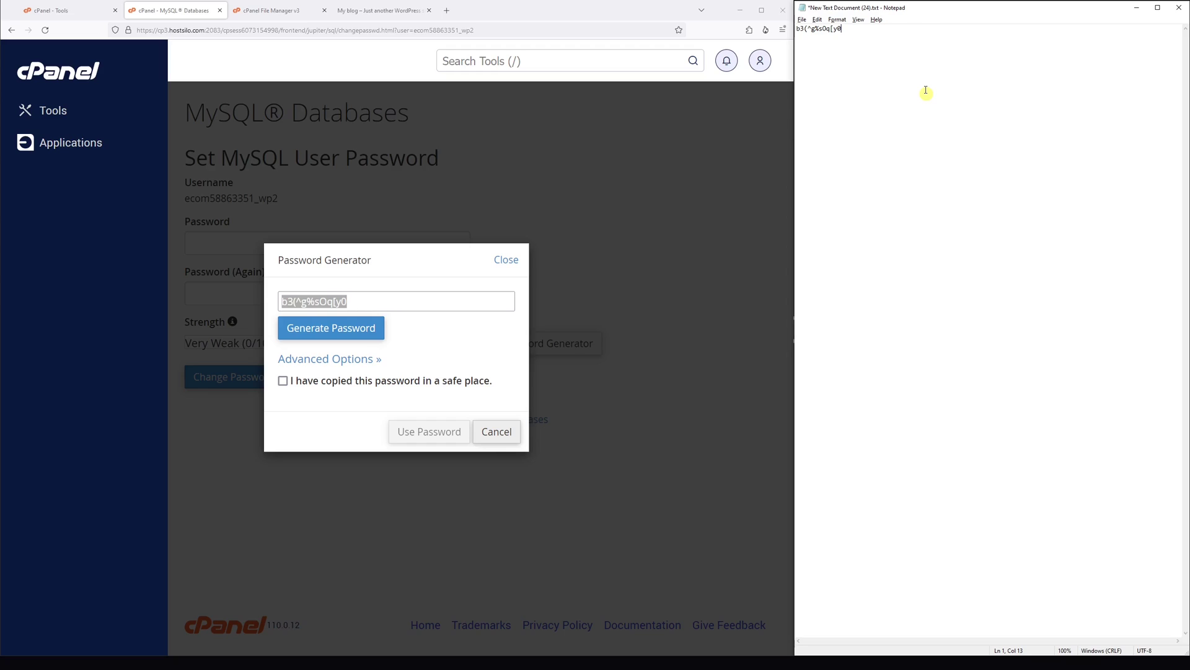
Confirm the password was copied, use it, and apply it to the database user
{"action": "left_click", "coordinate": [282, 382]}
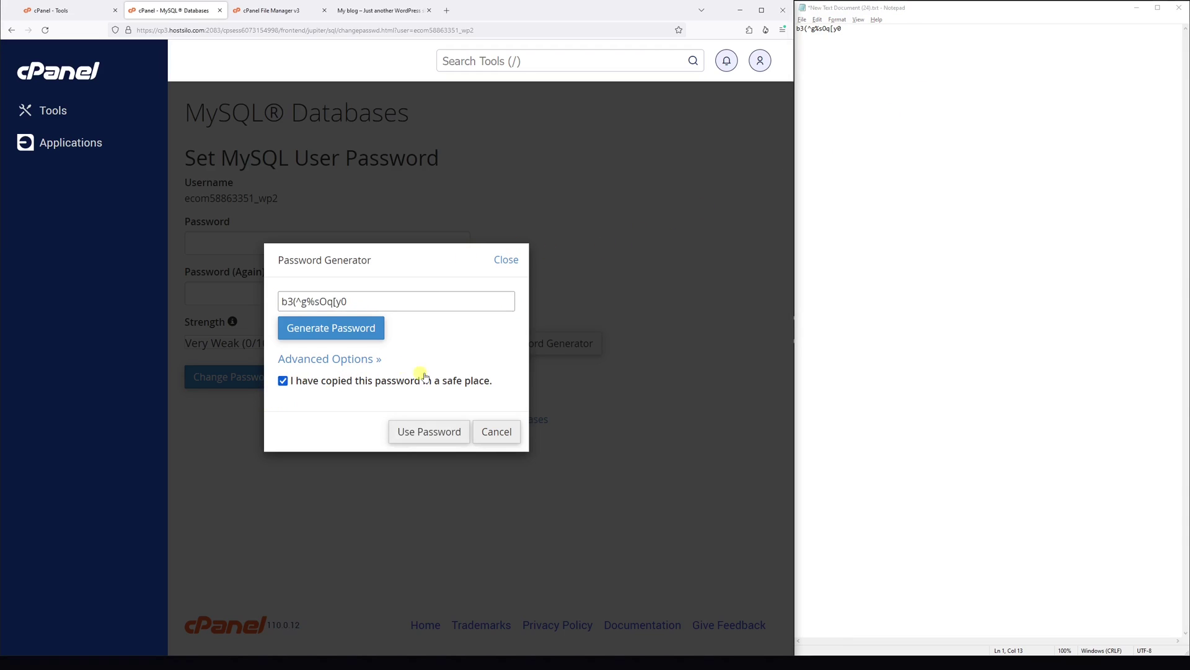
{"action": "left_click", "coordinate": [421, 434]}
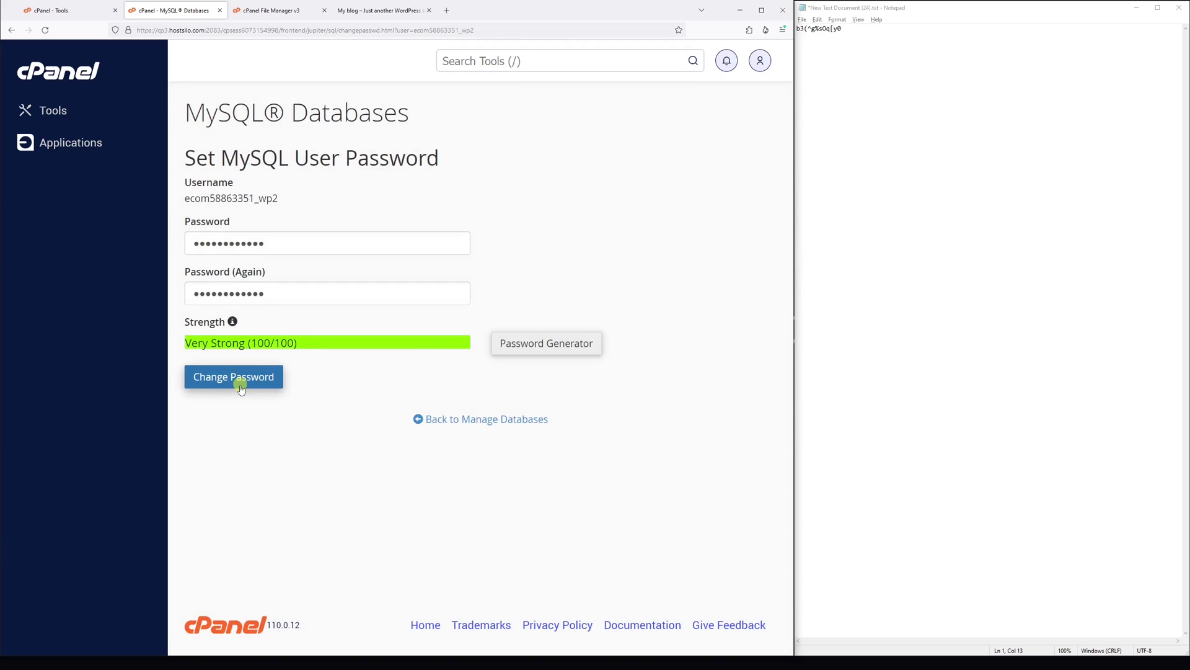
{"action": "left_click", "coordinate": [231, 377]}
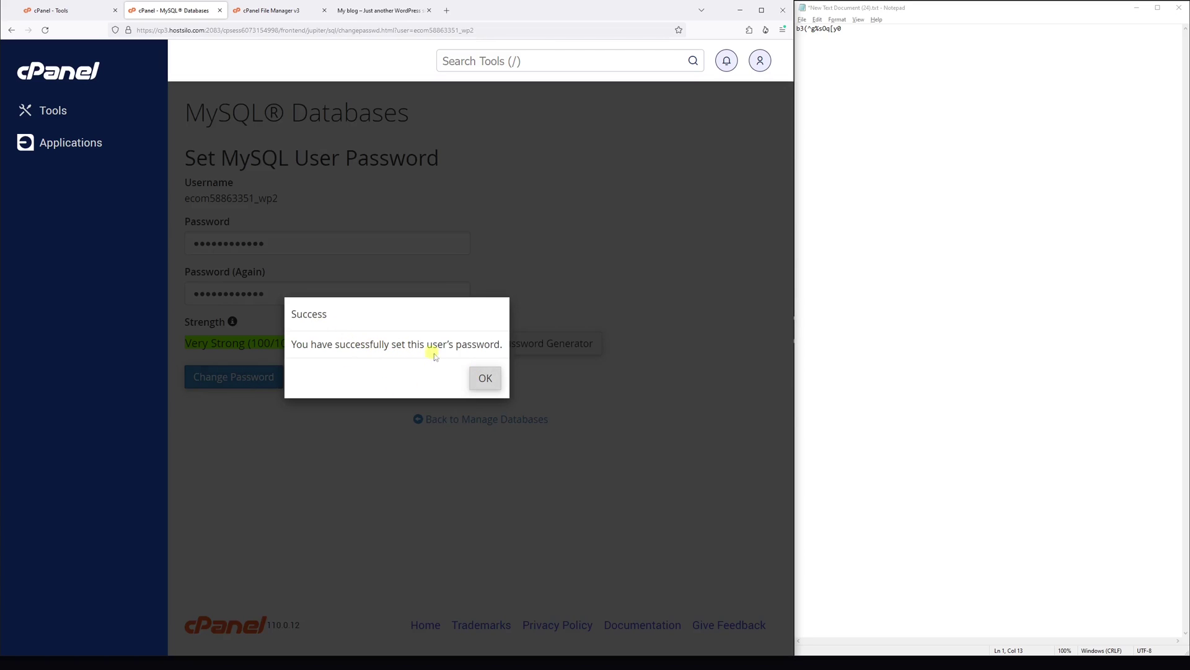
Dismiss the success message and reload the blog, which now shows a database connection error
{"action": "left_click", "coordinate": [484, 379]}
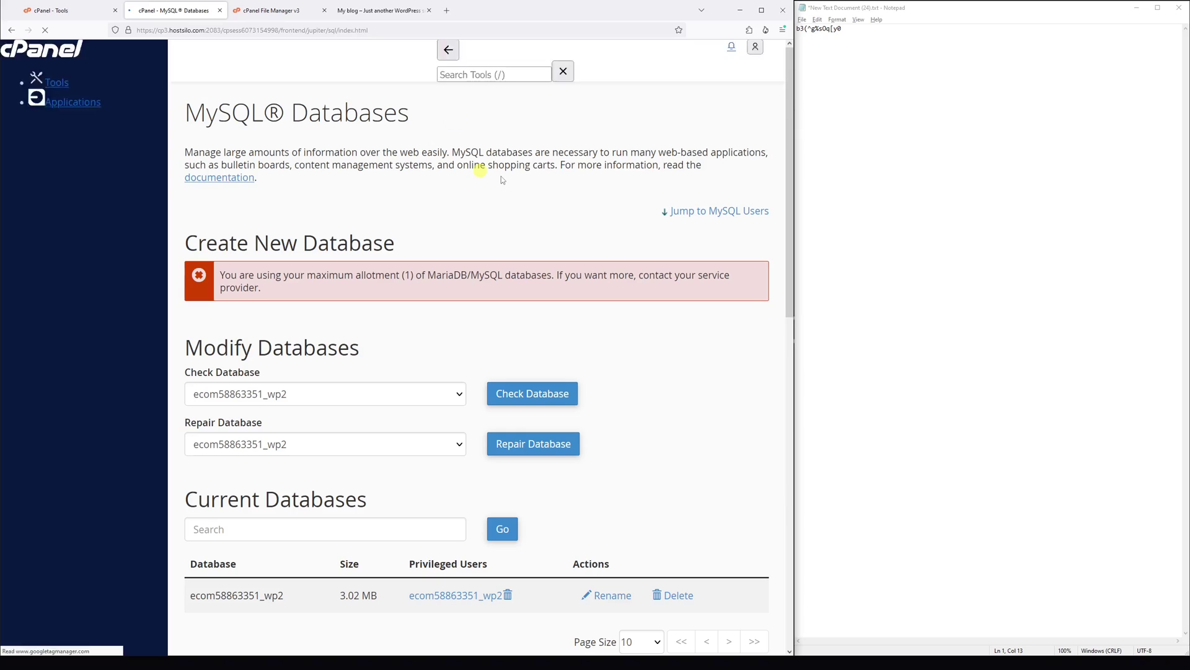
{"action": "left_click", "coordinate": [381, 10]}
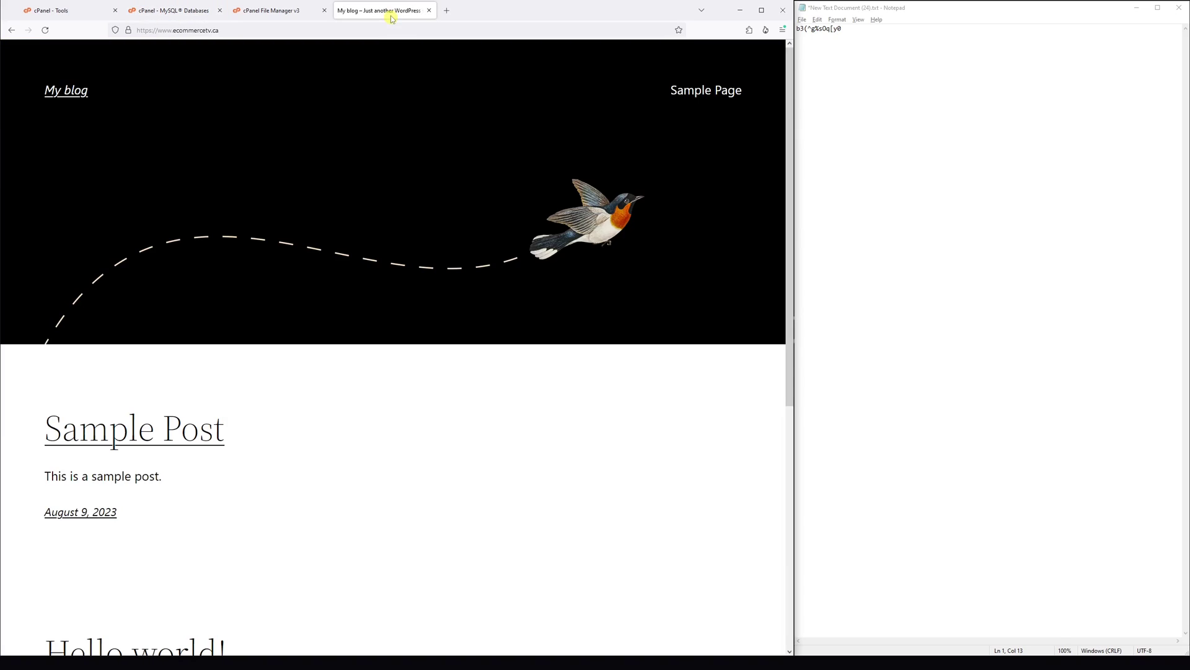
{"action": "left_click", "coordinate": [377, 30]}
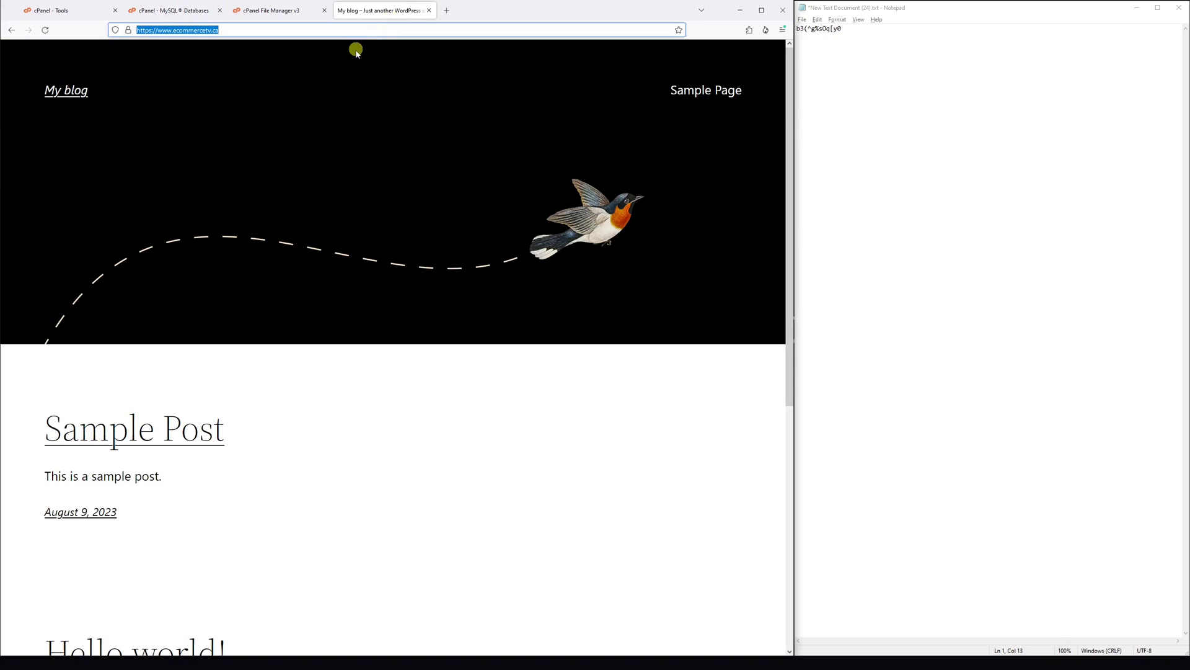
{"action": "key", "text": "Return"}
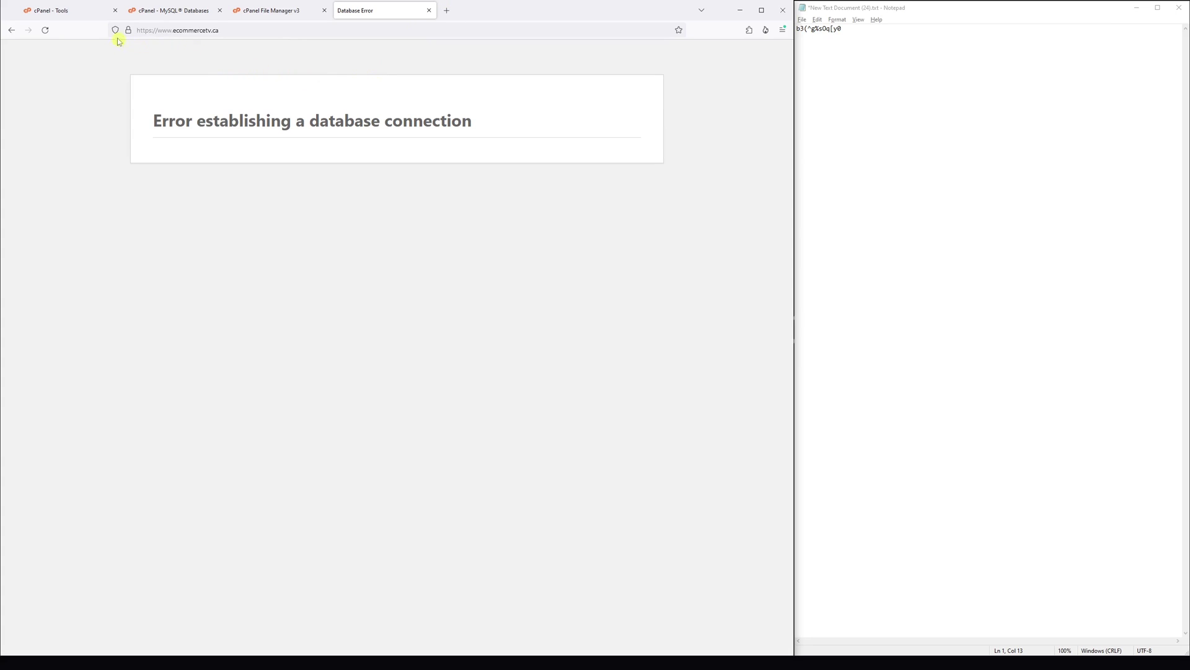
Open public_html/wp-config.php in File Manager's code editor
{"action": "left_click", "coordinate": [87, 10]}
{"action": "scroll", "coordinate": [292, 307], "scroll_direction": "up", "scroll_amount": 2}
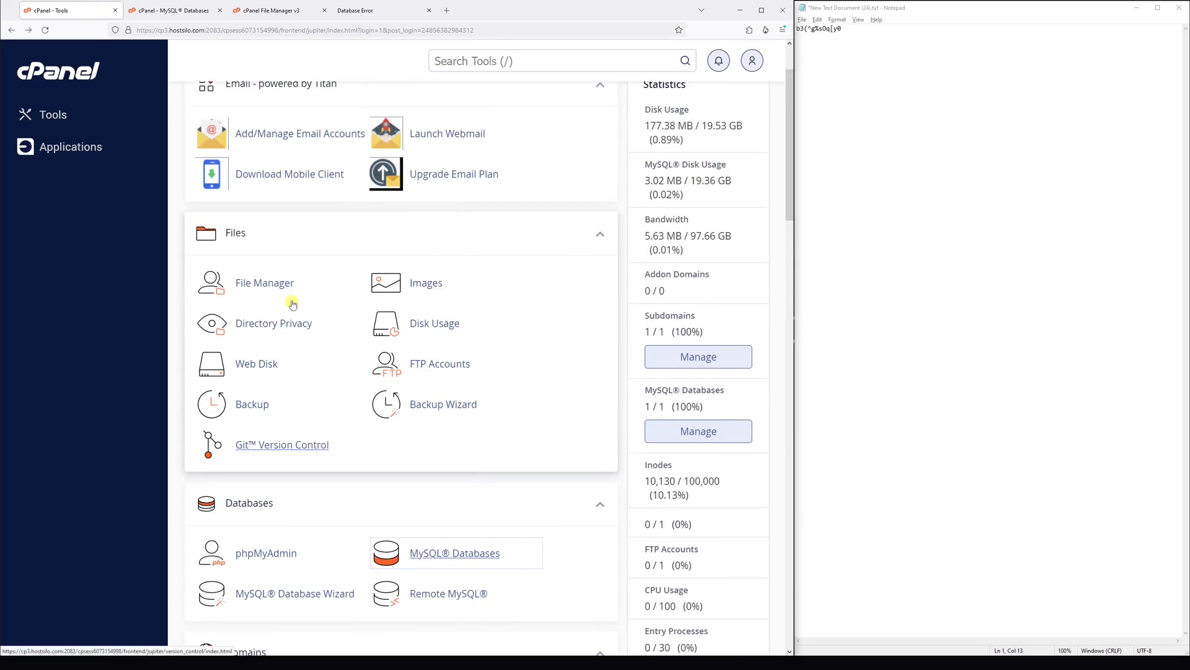
{"action": "left_click", "coordinate": [263, 292]}
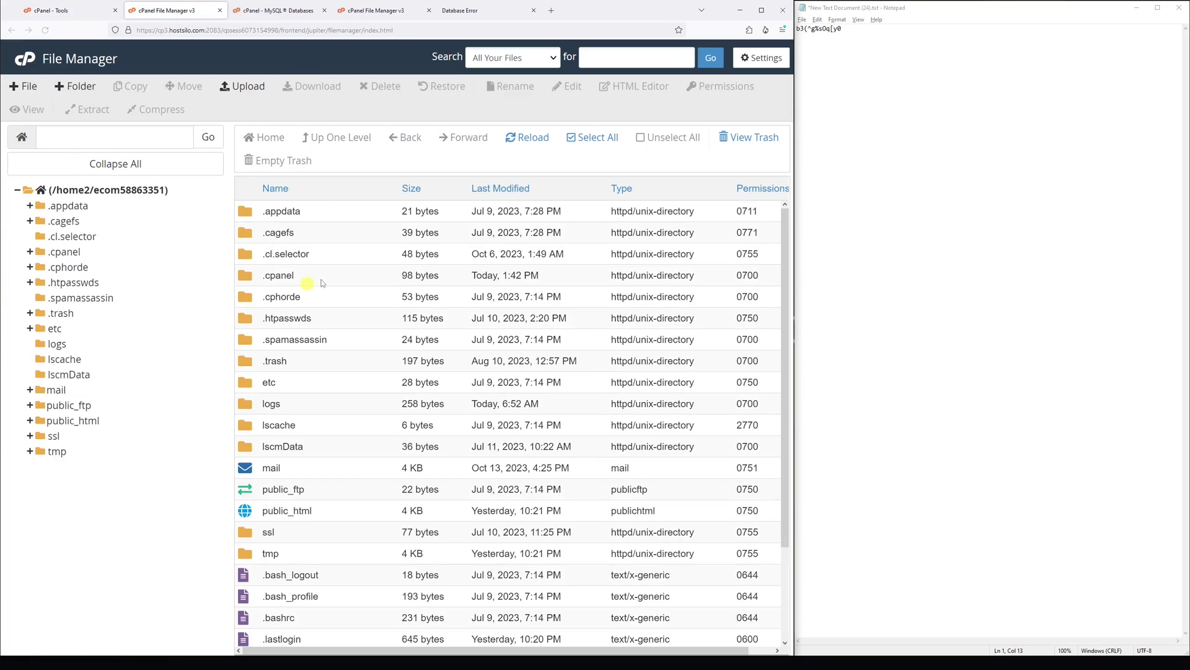
{"action": "left_click", "coordinate": [69, 434]}
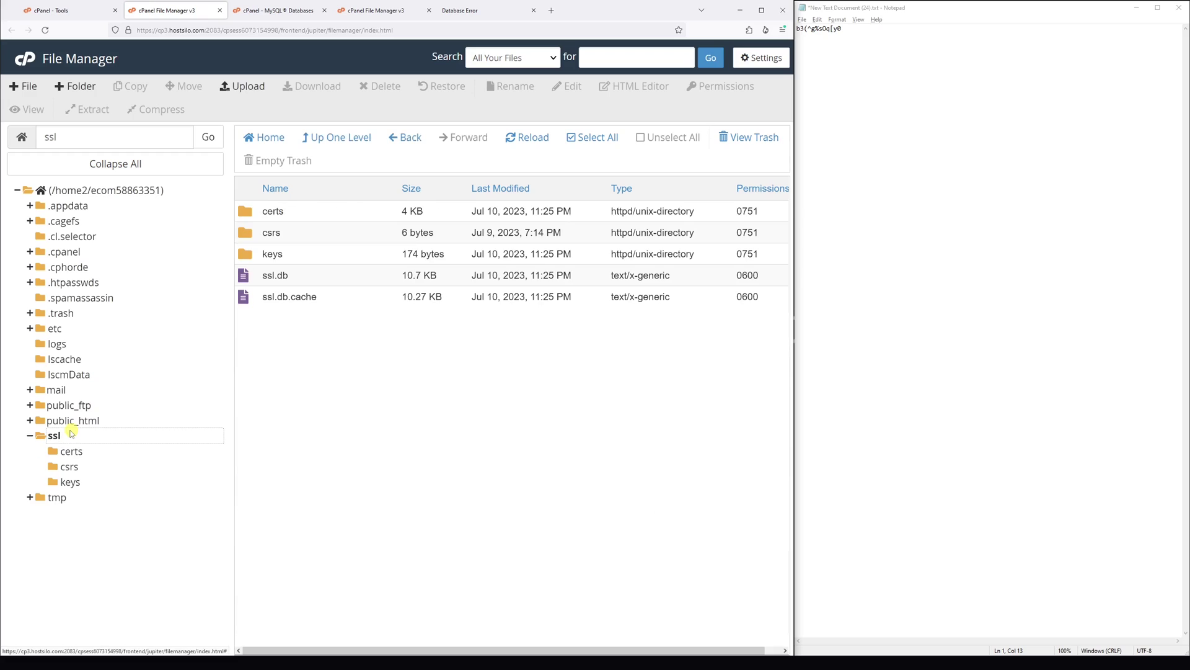
{"action": "left_click", "coordinate": [73, 419]}
{"action": "scroll", "coordinate": [313, 382], "scroll_direction": "down", "scroll_amount": 3}
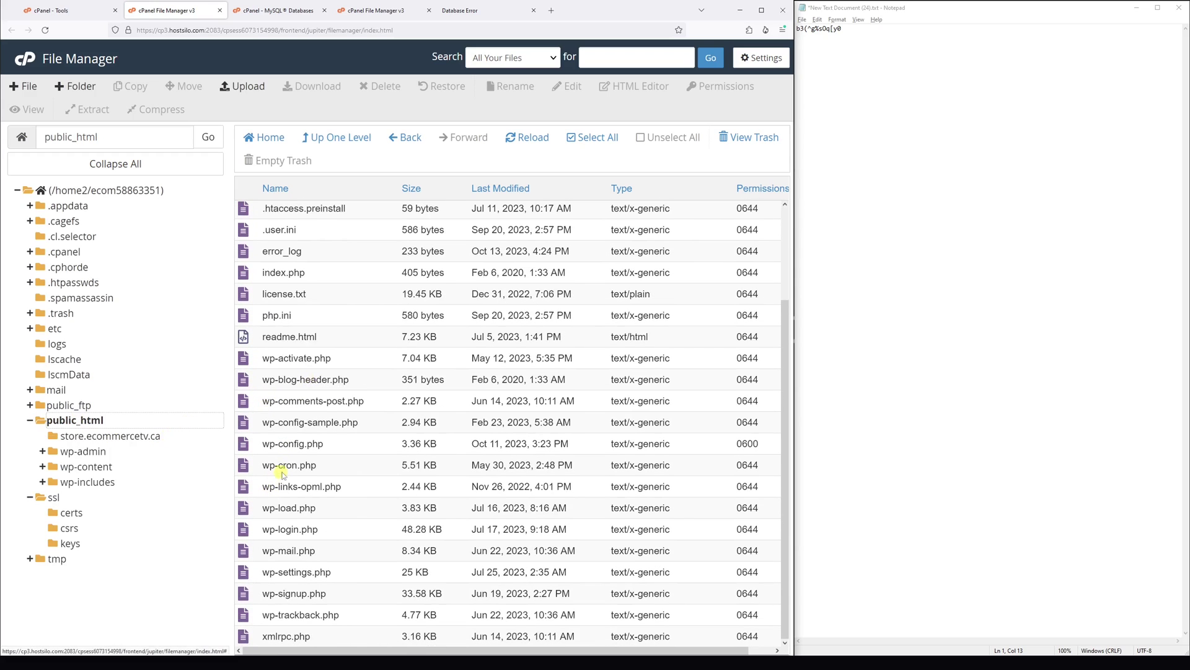
{"action": "left_click", "coordinate": [333, 447]}
{"action": "right_click", "coordinate": [333, 446]}
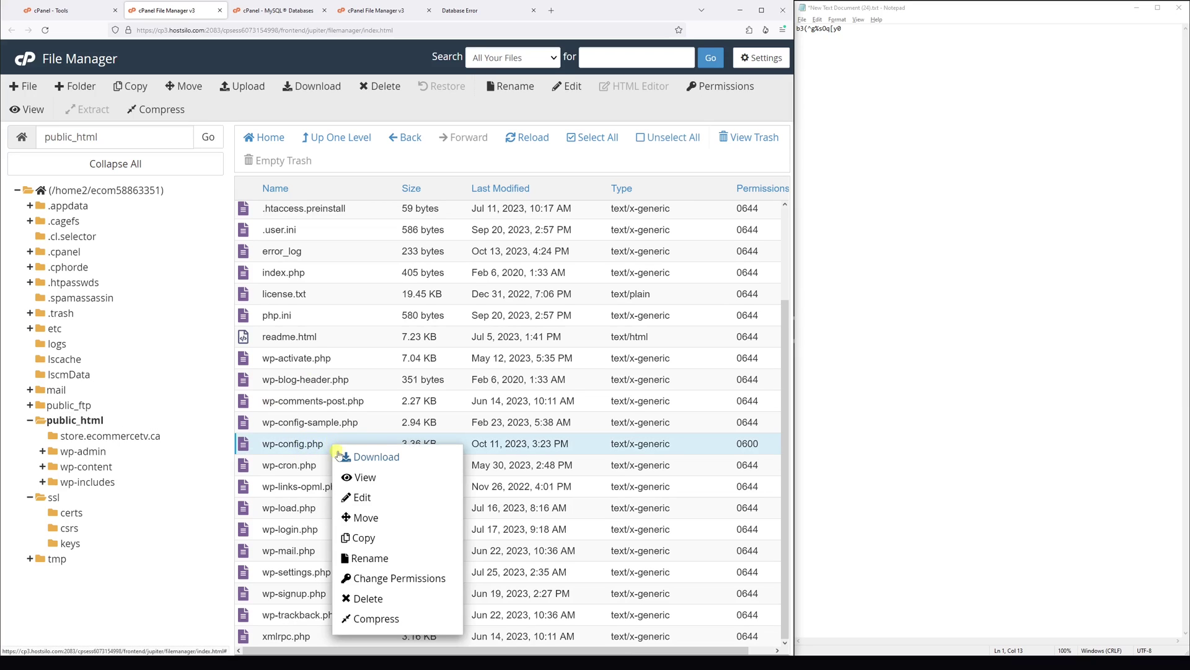
{"action": "left_click", "coordinate": [350, 495]}
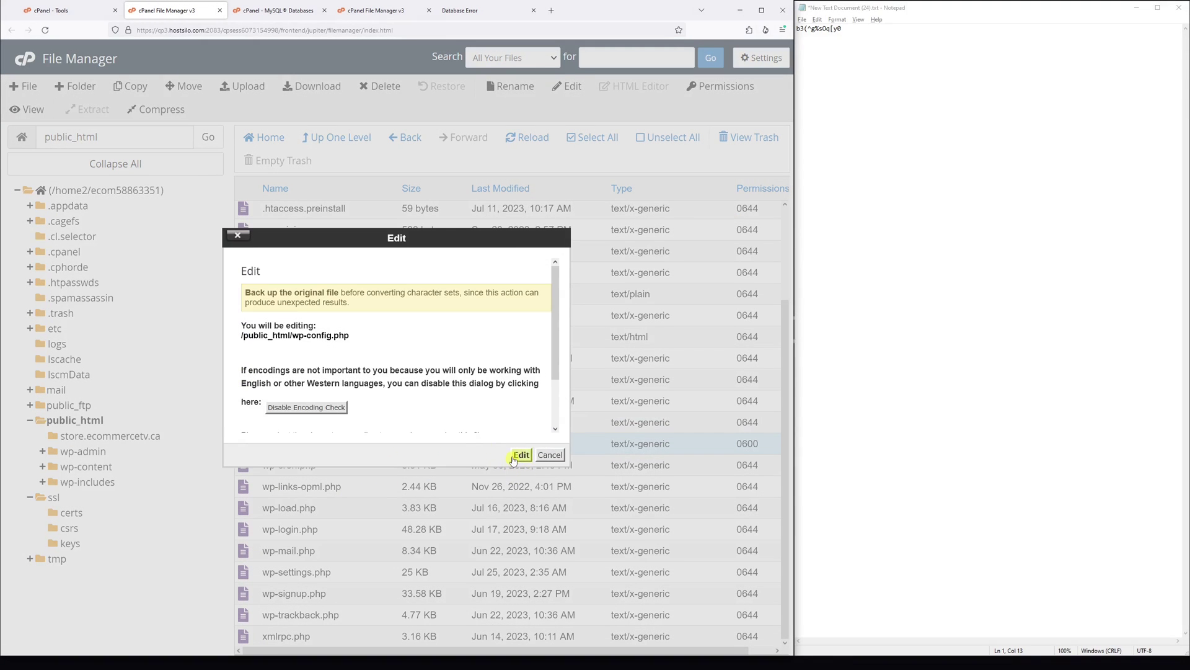
{"action": "left_click", "coordinate": [520, 455]}
Delete the old DB_PASSWORD value on line 29 of wp-config.php
{"action": "left_click", "coordinate": [561, 304]}
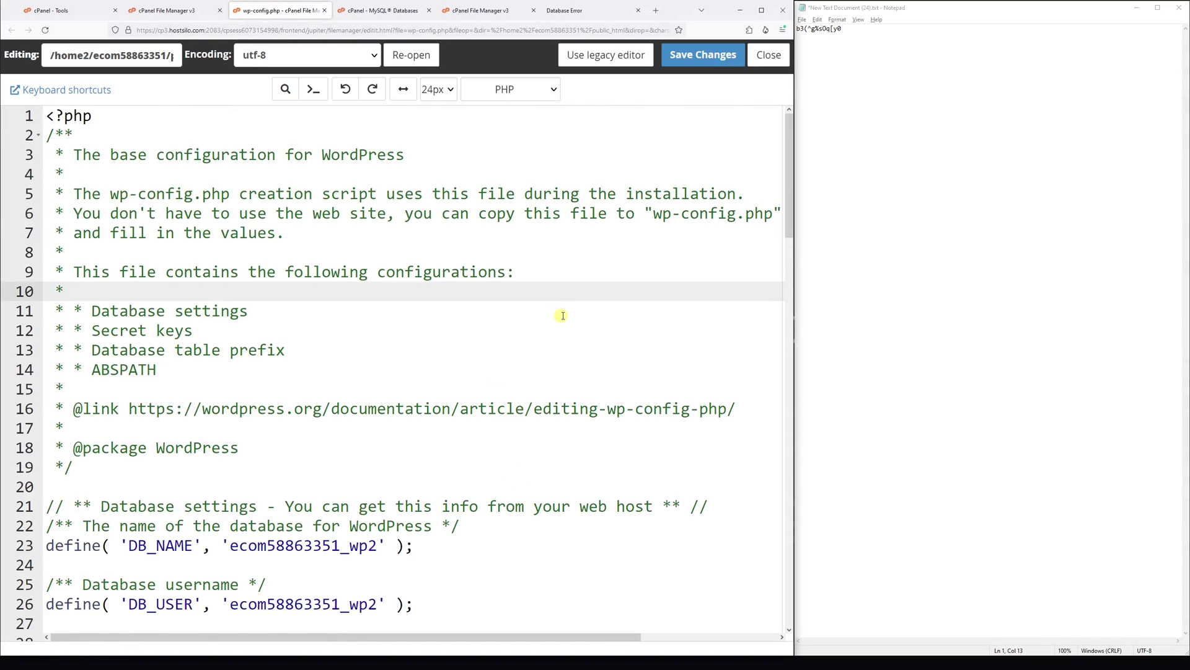
{"action": "scroll", "coordinate": [562, 315], "scroll_direction": "down", "scroll_amount": 4}
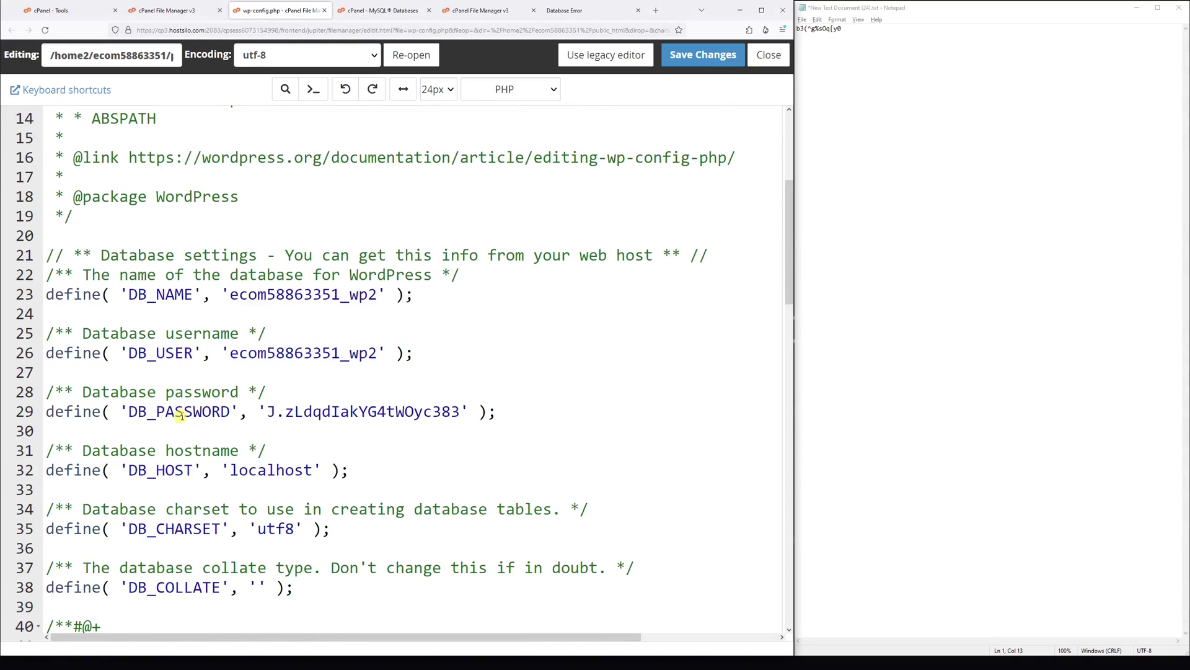
{"action": "left_click", "coordinate": [270, 410]}
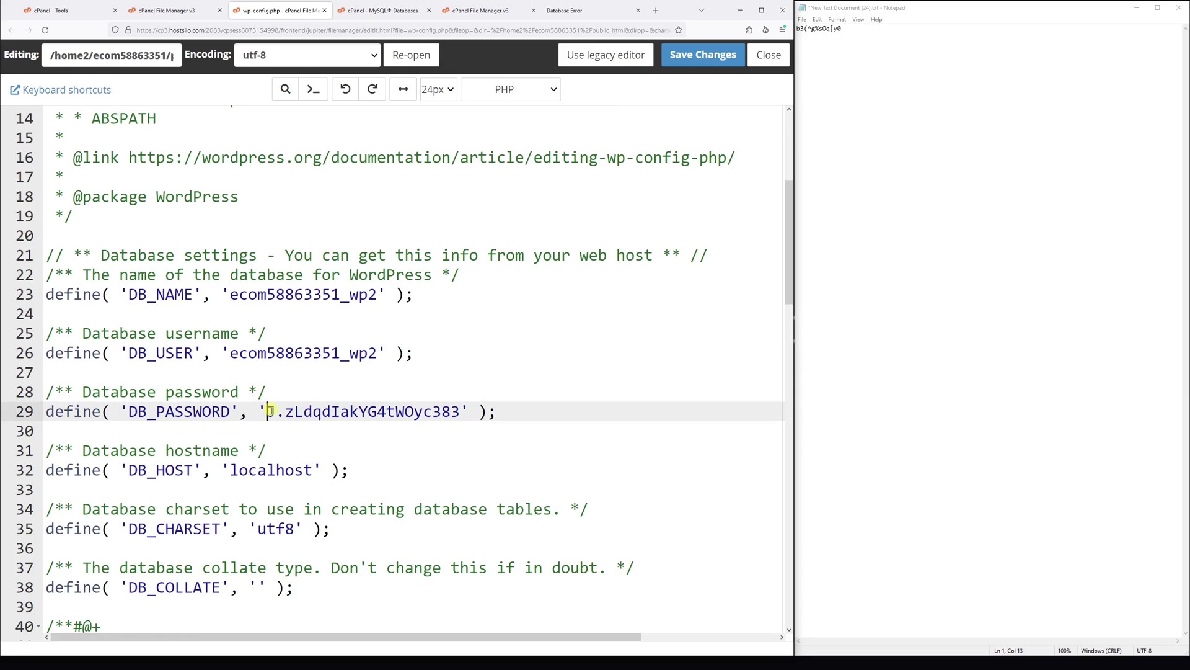
{"action": "left_click_drag", "start_coordinate": [271, 410], "coordinate": [462, 412]}
{"action": "key", "text": "BackSpace"}
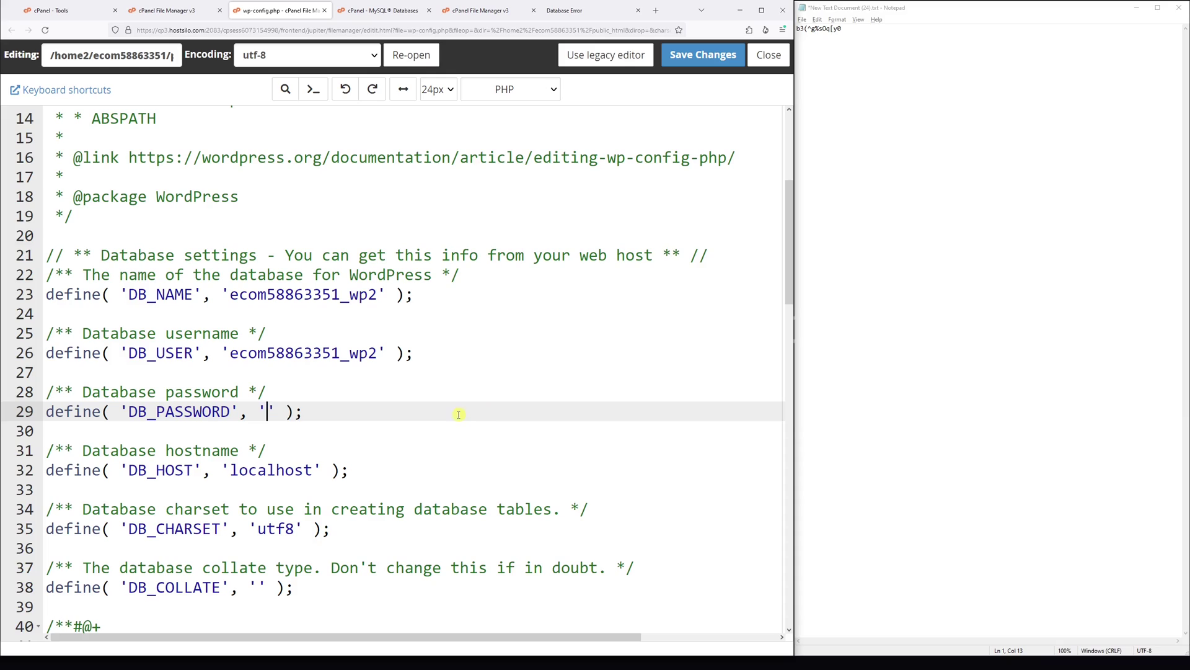
Paste the new password from Notepad into DB_PASSWORD and save wp-config.php
{"action": "left_click", "coordinate": [895, 55]}
{"action": "left_click_drag", "start_coordinate": [877, 45], "coordinate": [797, 39]}
{"action": "key", "text": "ctrl+c"}
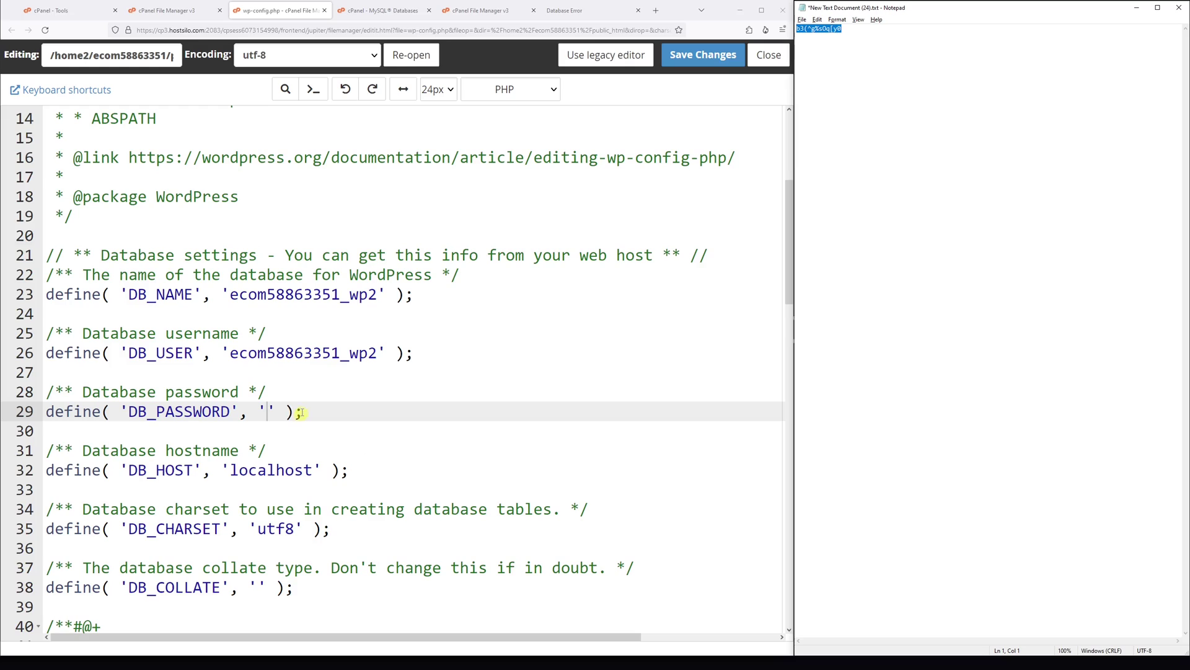
{"action": "left_click", "coordinate": [265, 410]}
{"action": "key", "text": "ctrl+v"}
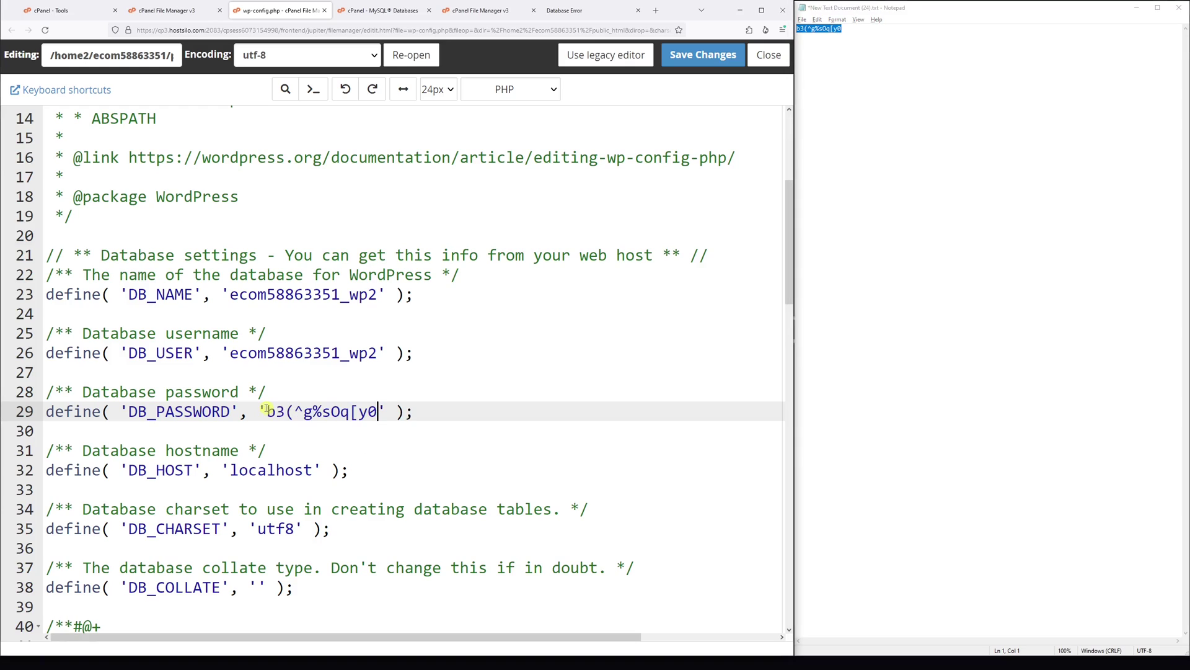
{"action": "left_click", "coordinate": [412, 395]}
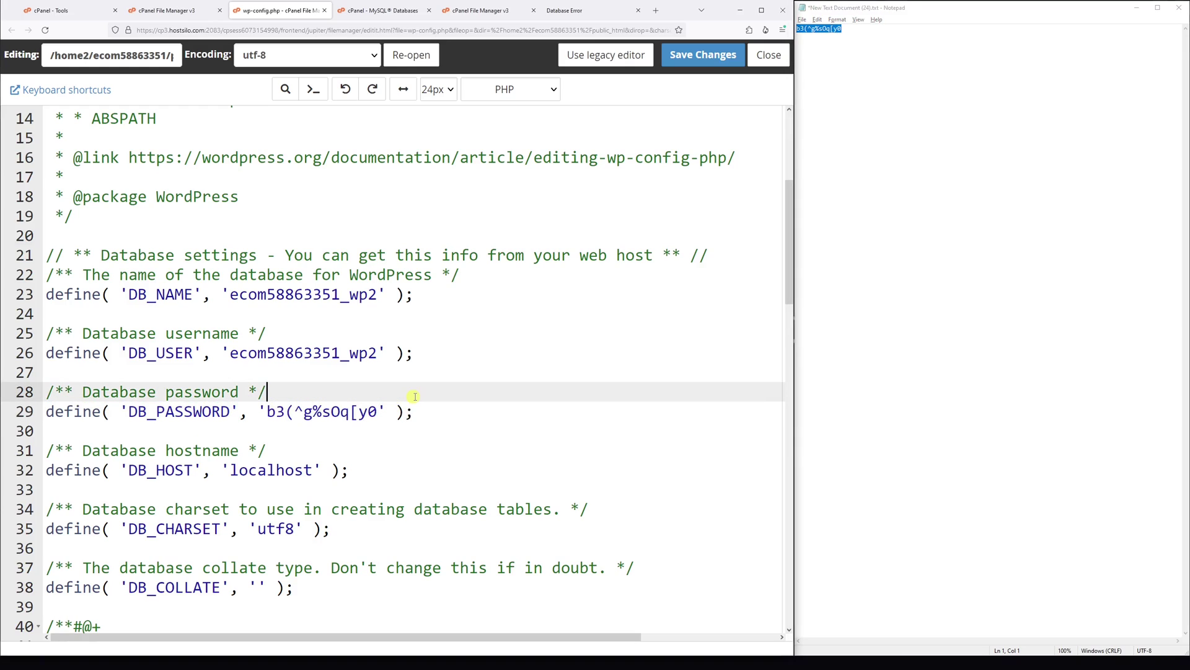
{"action": "left_click", "coordinate": [722, 60]}
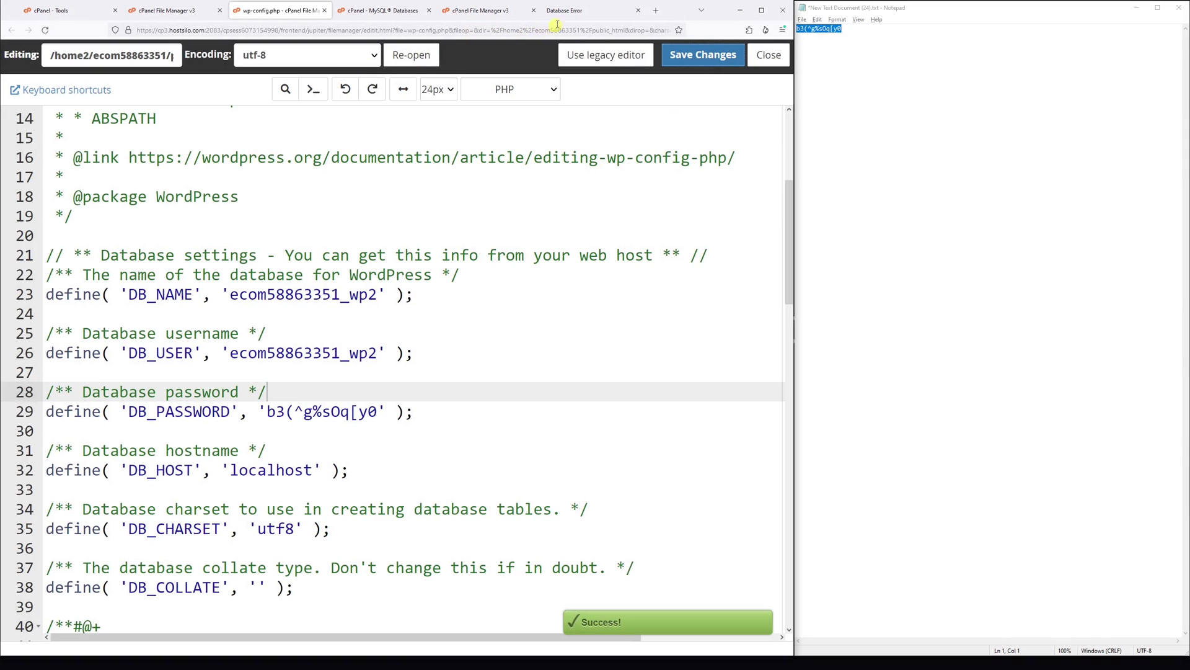
{"action": "left_click", "coordinate": [564, 14]}
Reload the blog to test the updated database password
{"action": "left_click", "coordinate": [552, 30]}
{"action": "key", "text": "Return"}
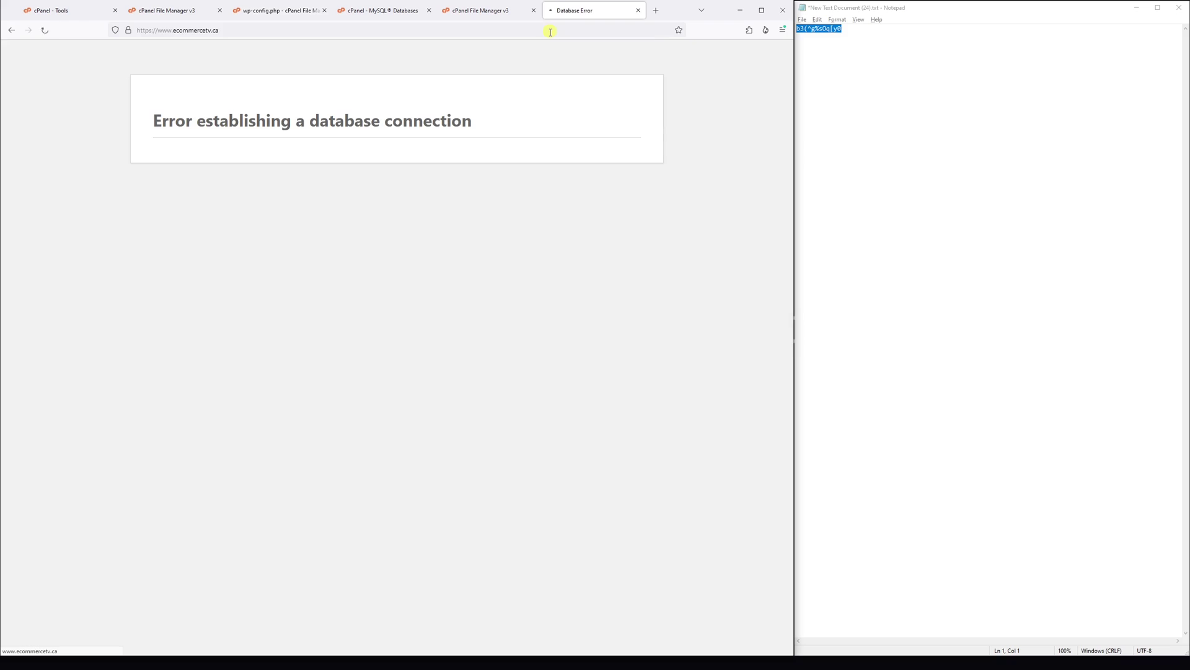